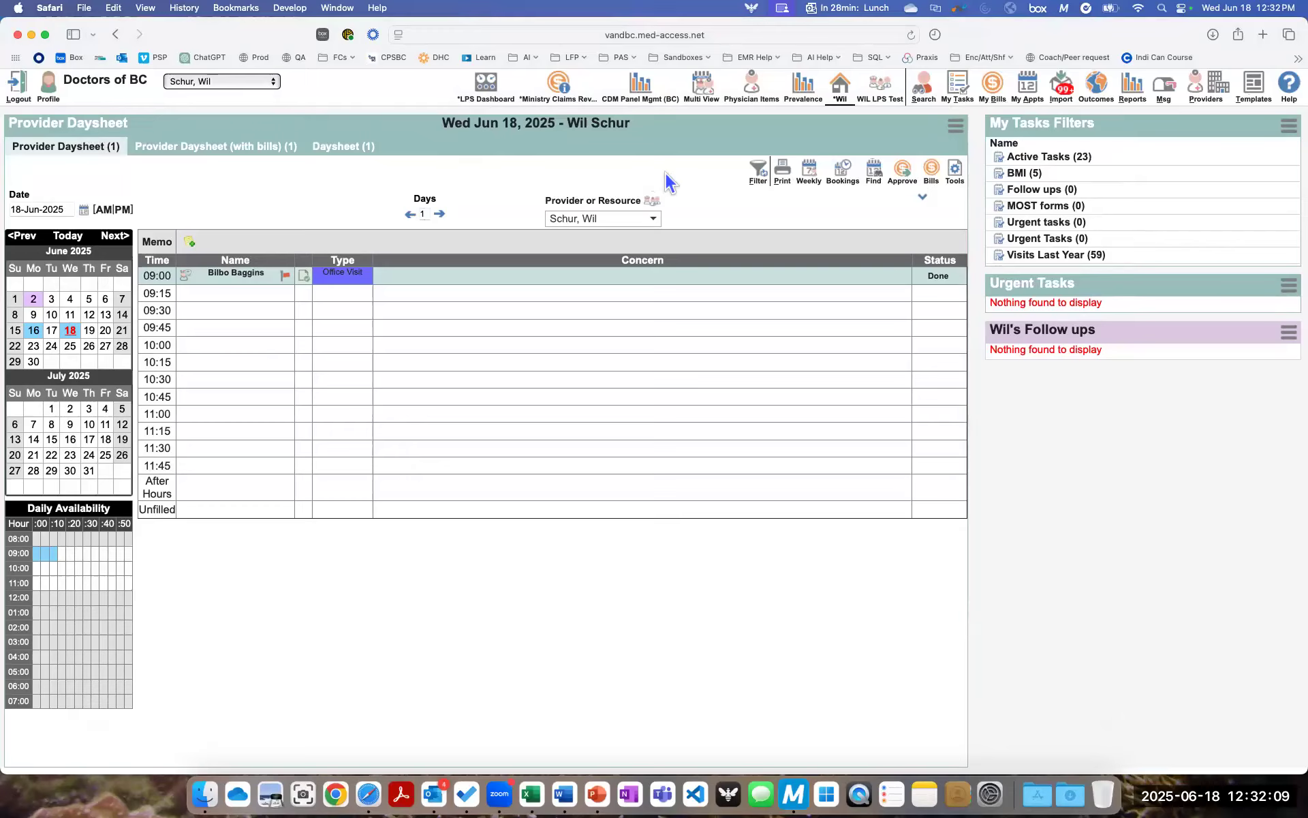
Step: Review the PAS 98990 bill template in the bill template list, enlarging its window to see its fields, and close it
{"action": "left_click", "coordinate": [1256, 87]}
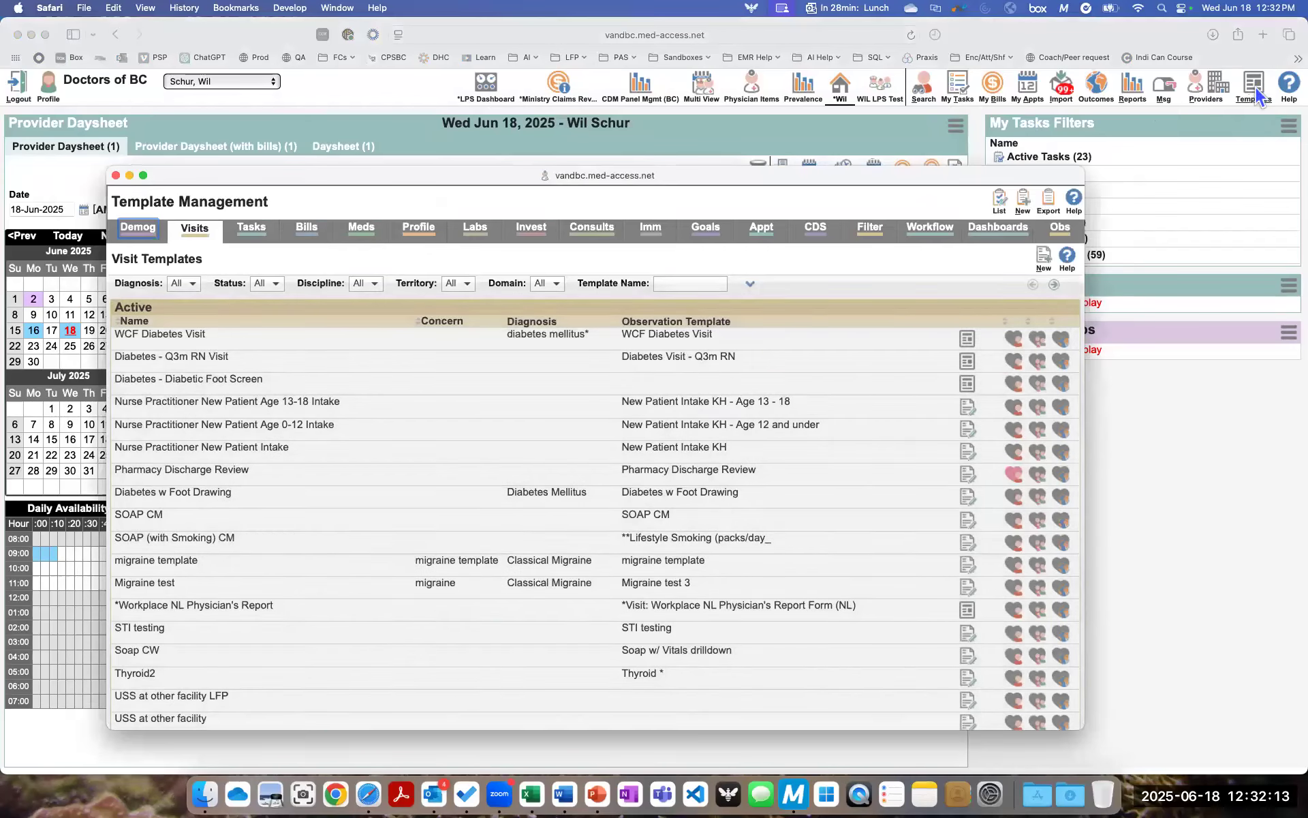
{"action": "left_click", "coordinate": [316, 230]}
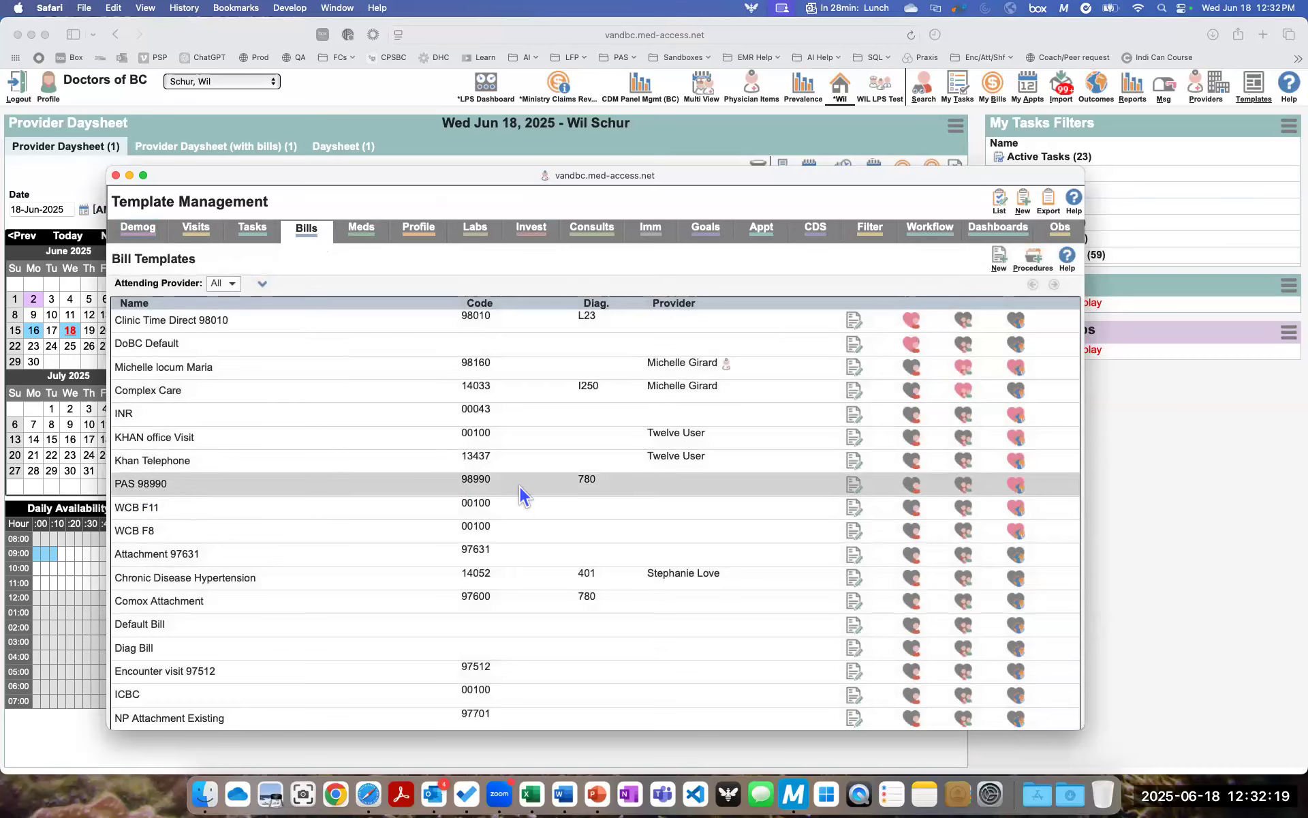
{"action": "left_click", "coordinate": [857, 488]}
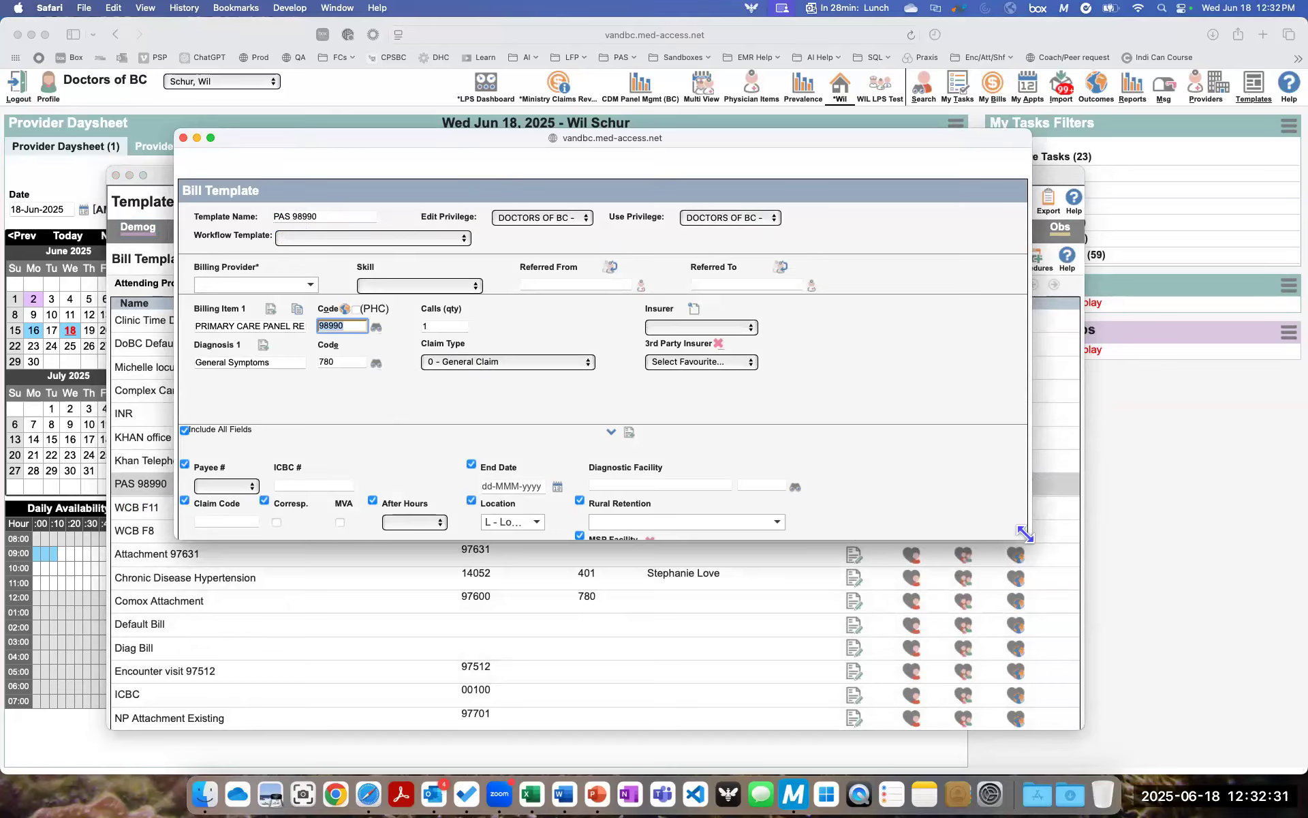
{"action": "left_click_drag", "start_coordinate": [1026, 535], "coordinate": [1047, 617]}
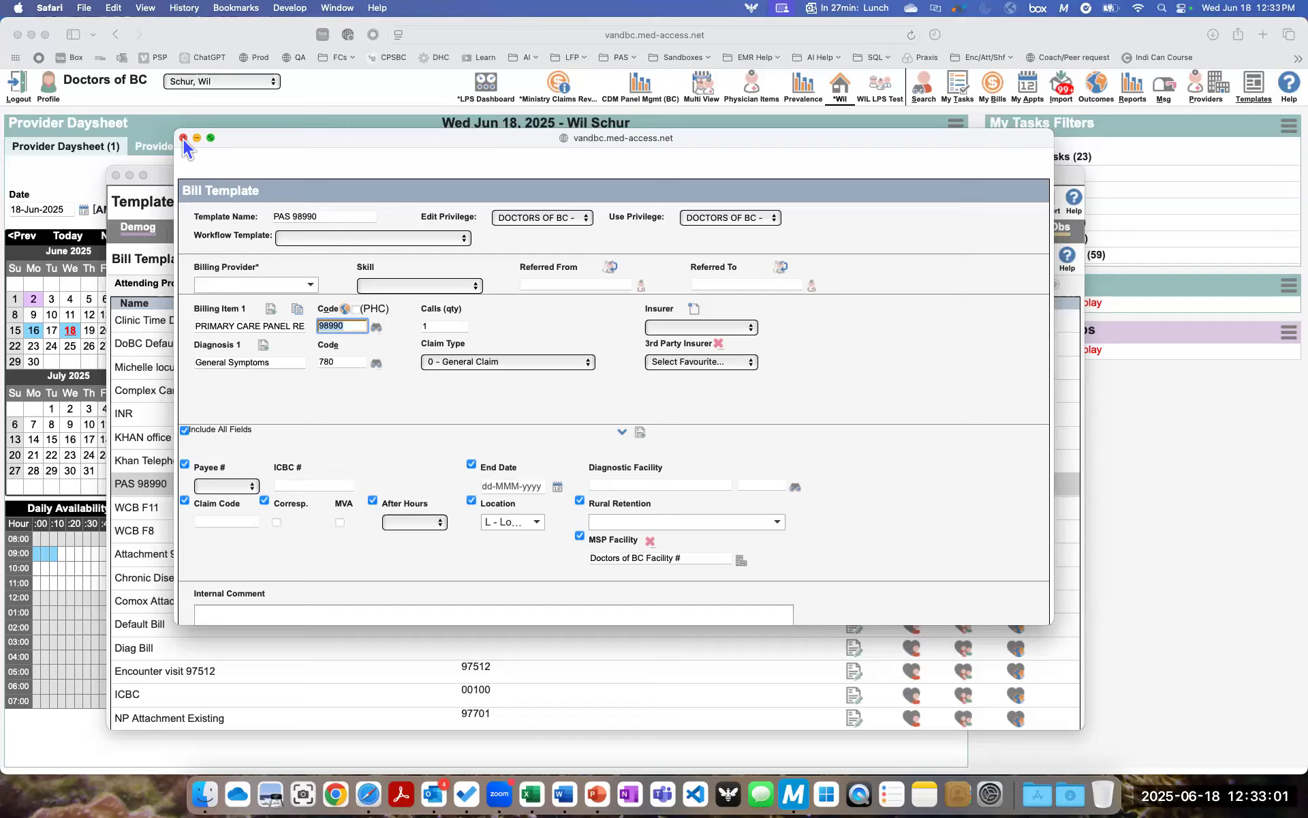
{"action": "left_click", "coordinate": [183, 138]}
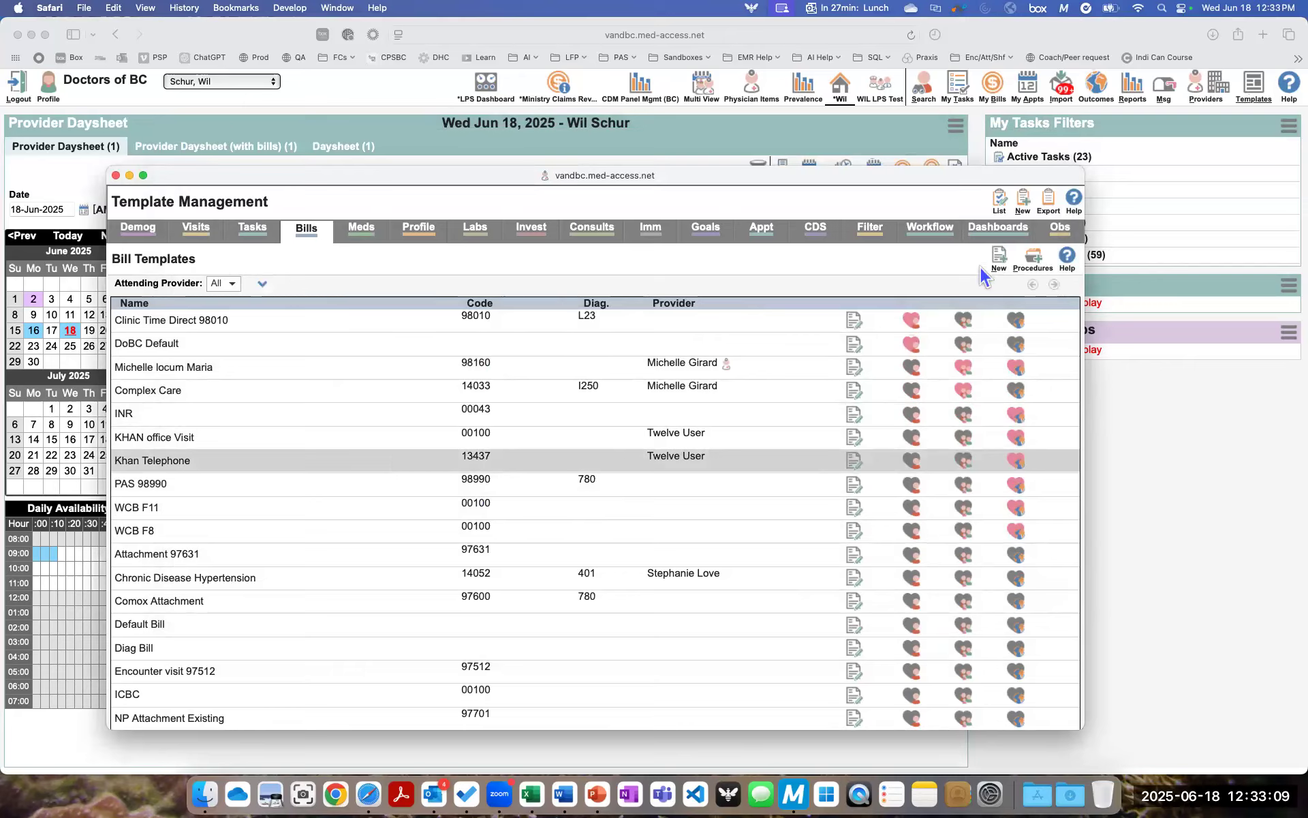
Step: Open practice management reporting and add a demographics criterion with patient status Active
{"action": "left_click", "coordinate": [1133, 94]}
{"action": "left_click", "coordinate": [1132, 94]}
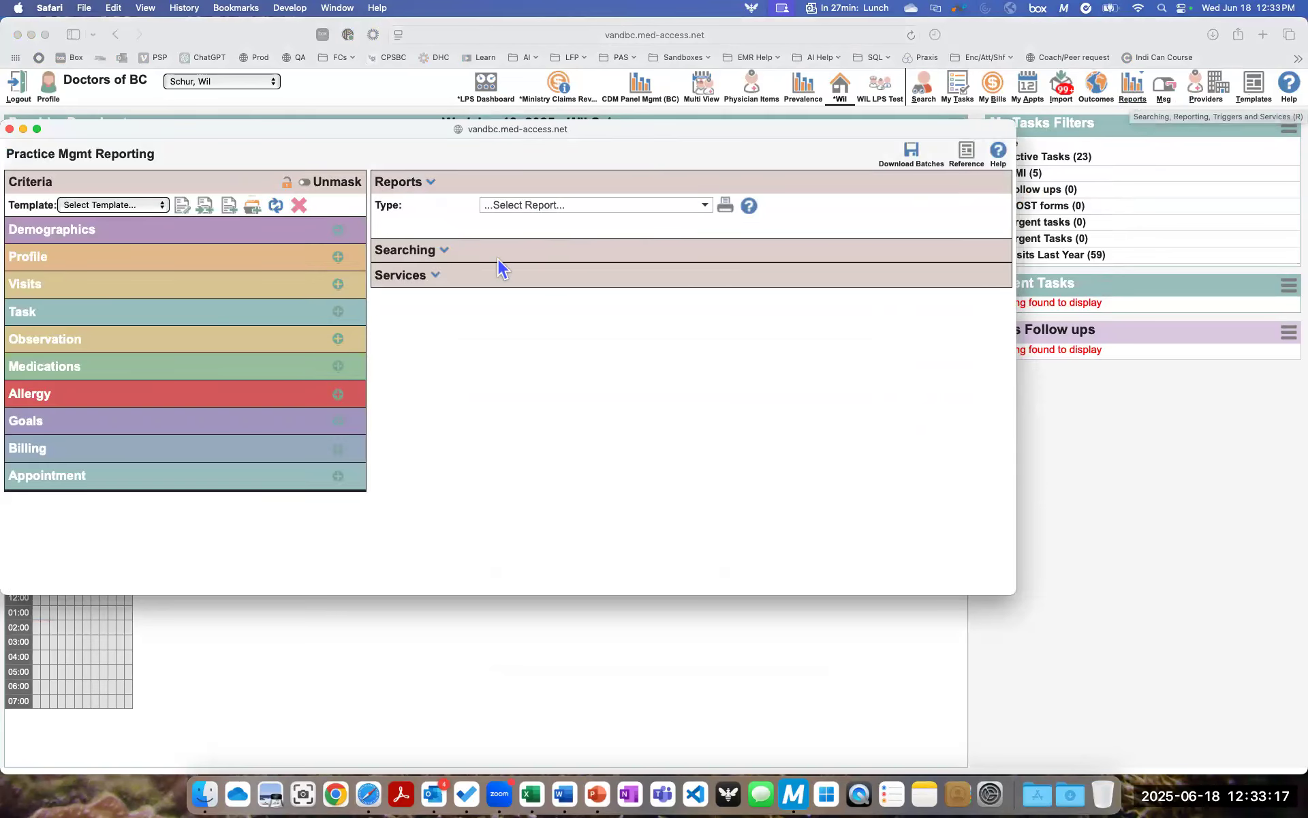
{"action": "left_click", "coordinate": [338, 232]}
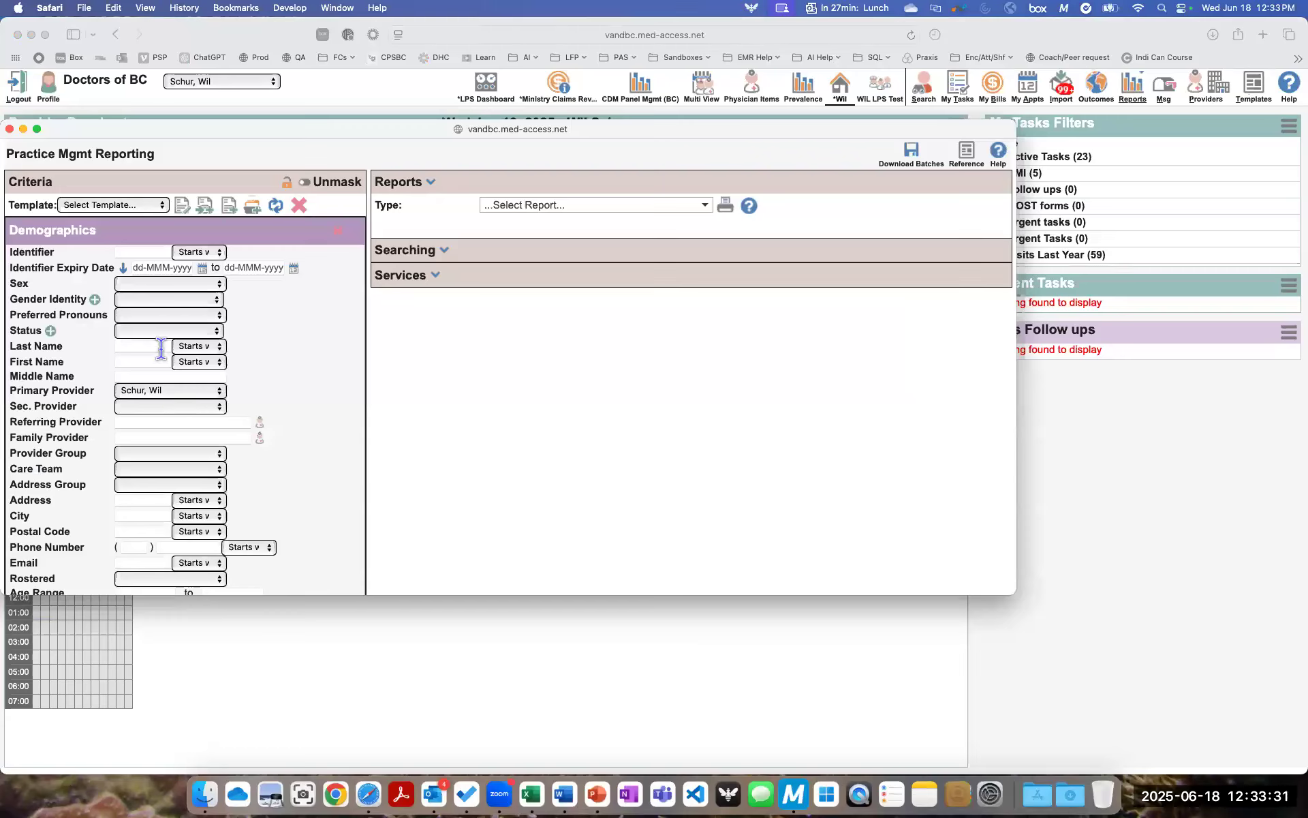
{"action": "left_click", "coordinate": [144, 333]}
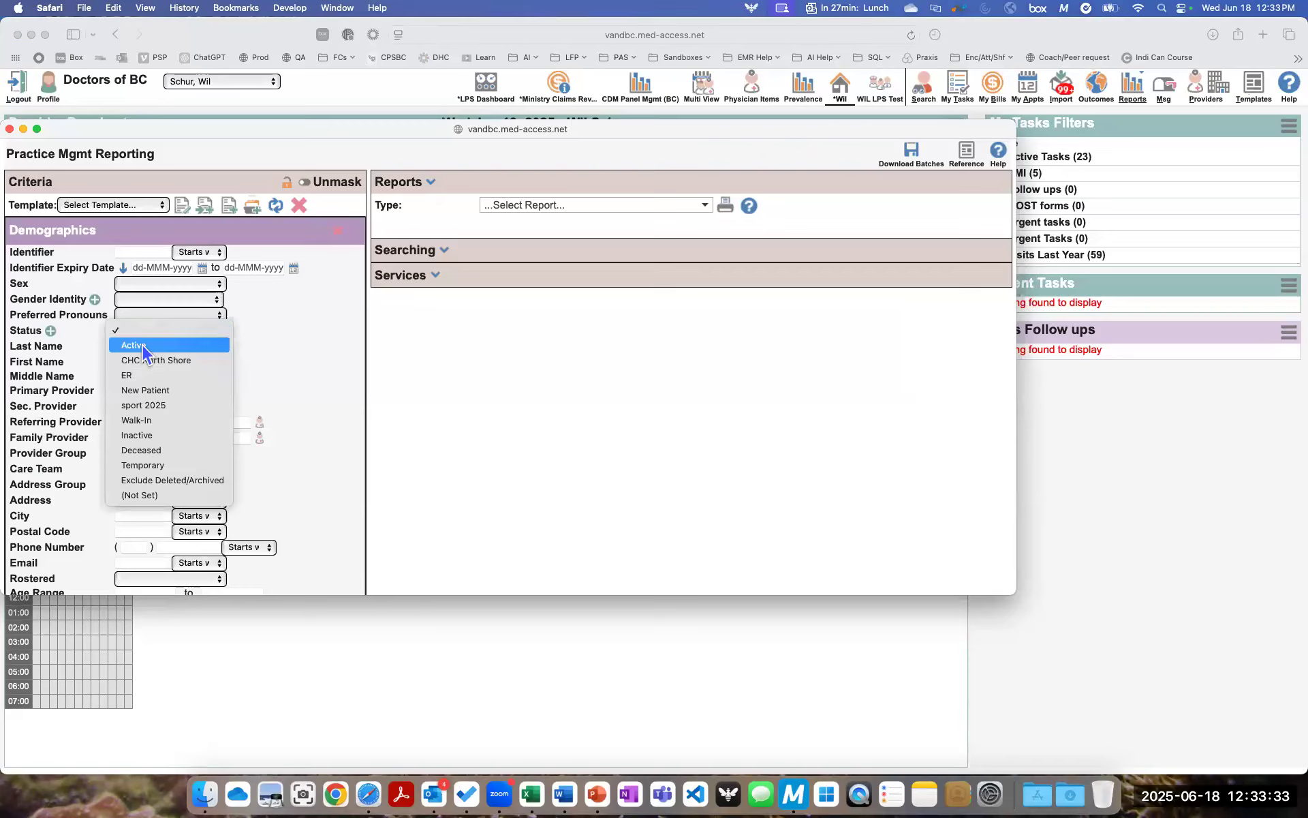
{"action": "left_click", "coordinate": [144, 347]}
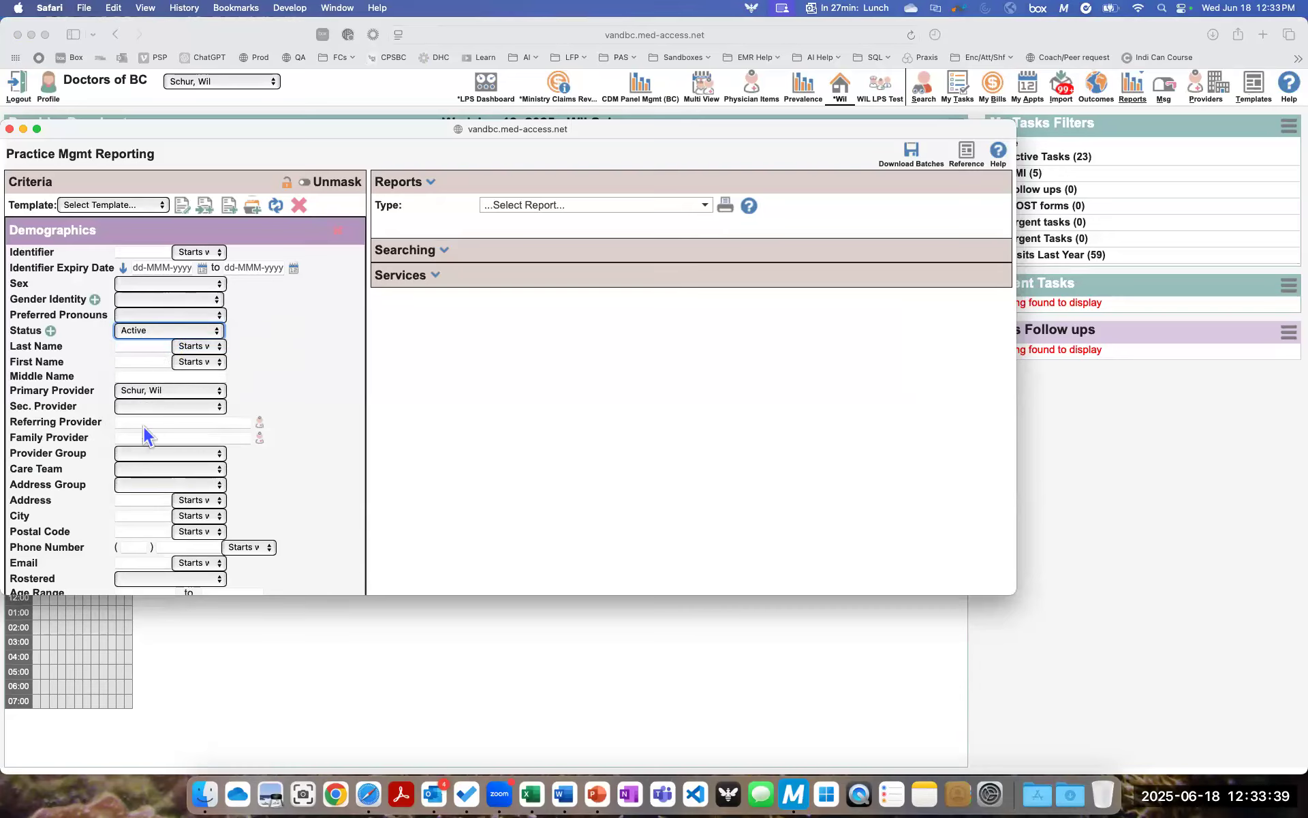
Step: Add a billing criterion to the report for billing item code 98990
{"action": "scroll", "coordinate": [345, 453], "scroll_direction": "down", "scroll_amount": 5}
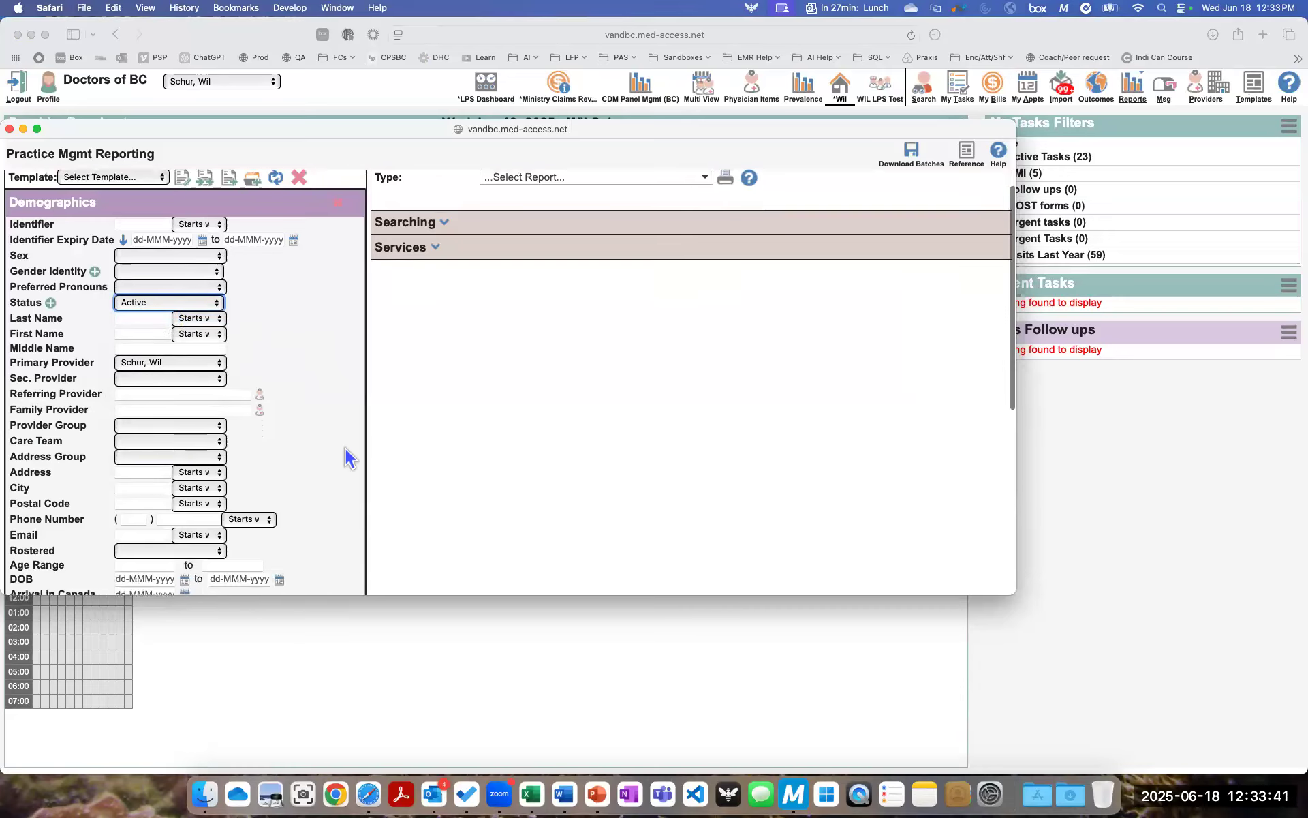
{"action": "scroll", "coordinate": [345, 451], "scroll_direction": "down", "scroll_amount": 3}
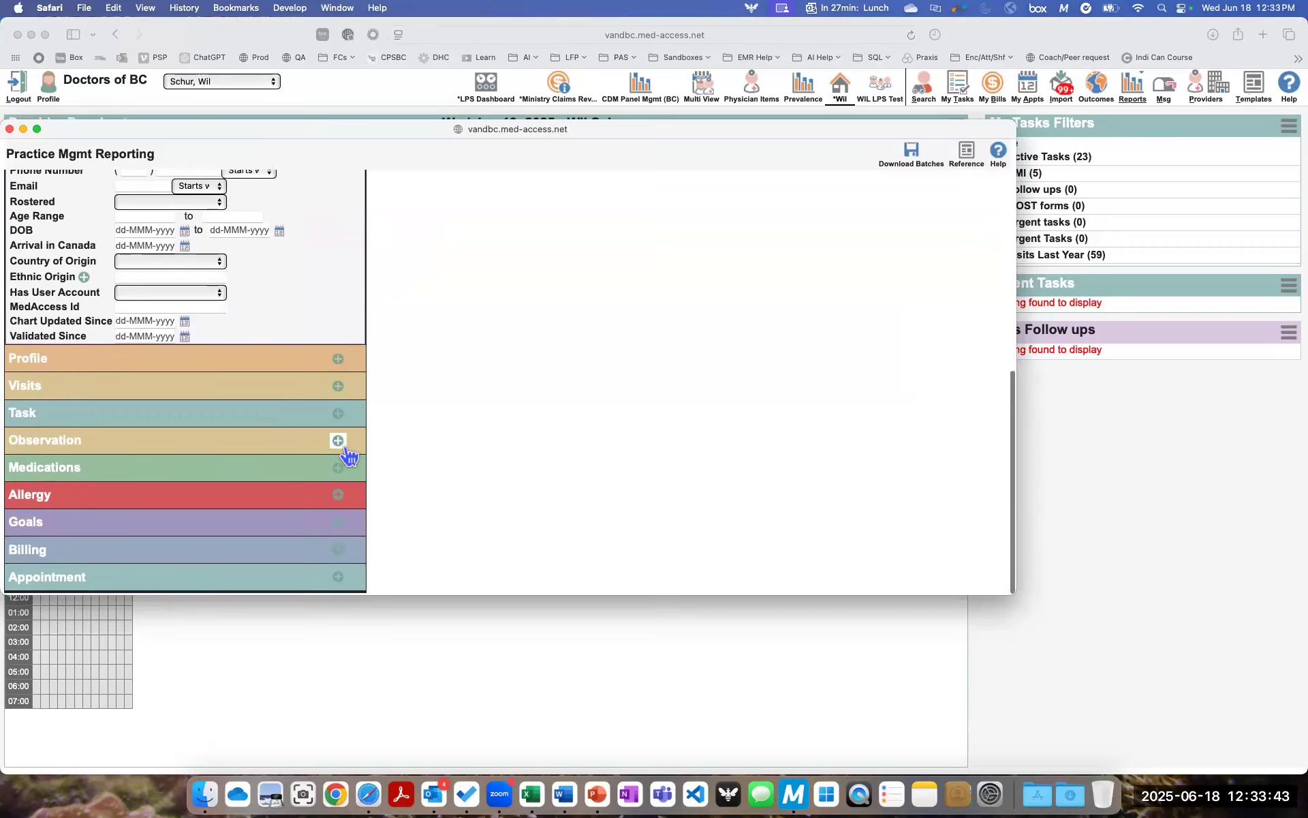
{"action": "scroll", "coordinate": [344, 556], "scroll_direction": "up", "scroll_amount": 1}
{"action": "scroll", "coordinate": [342, 554], "scroll_direction": "down", "scroll_amount": 1}
{"action": "left_click", "coordinate": [341, 552]}
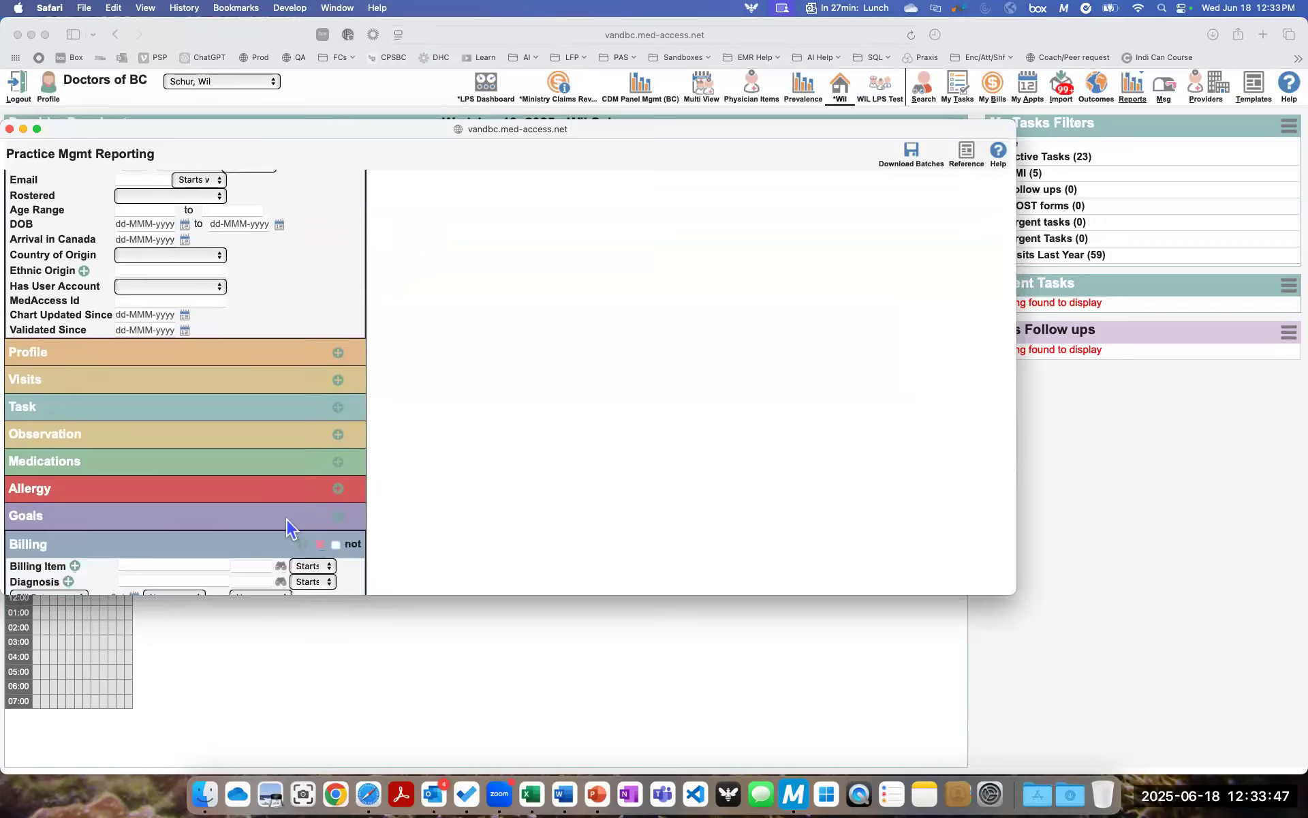
{"action": "scroll", "coordinate": [286, 518], "scroll_direction": "down", "scroll_amount": 3}
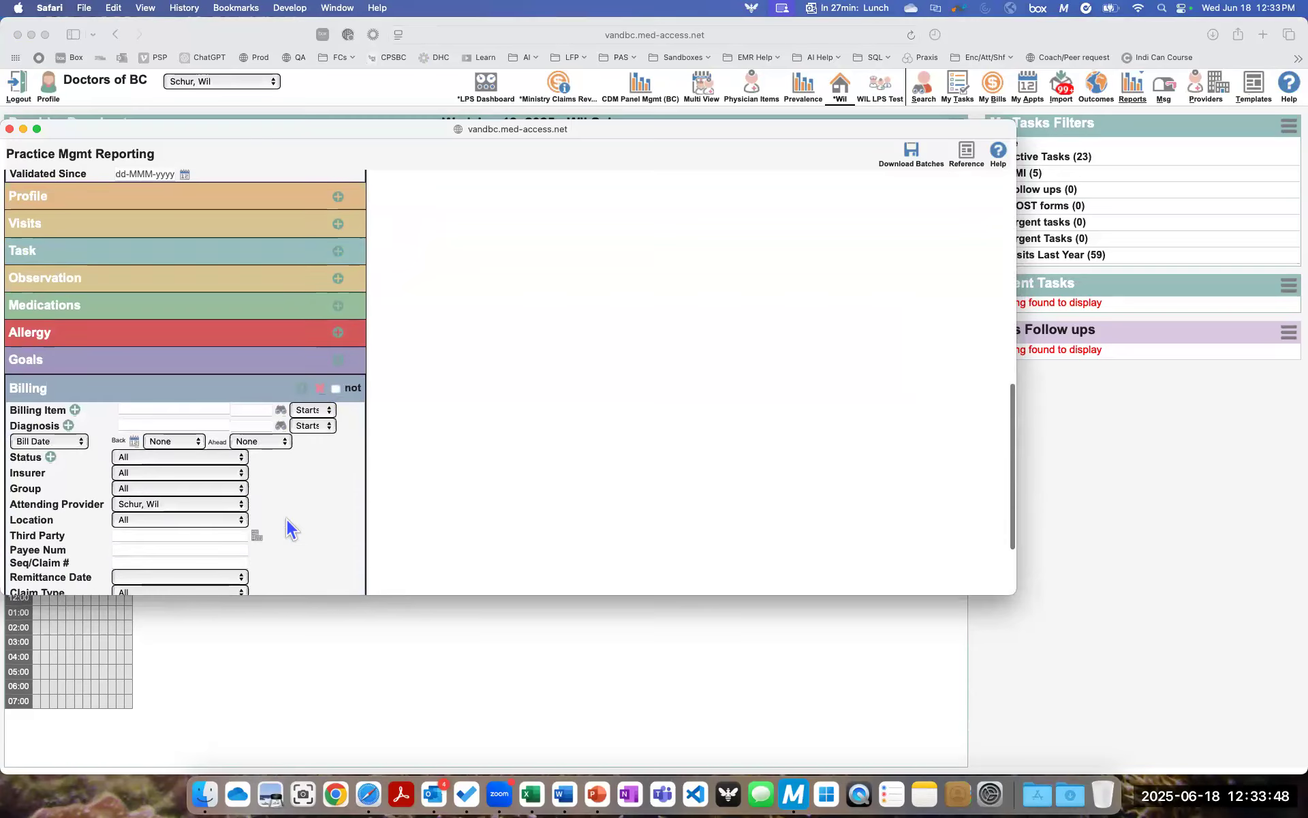
{"action": "left_click", "coordinate": [242, 410]}
{"action": "type", "text": "9"}
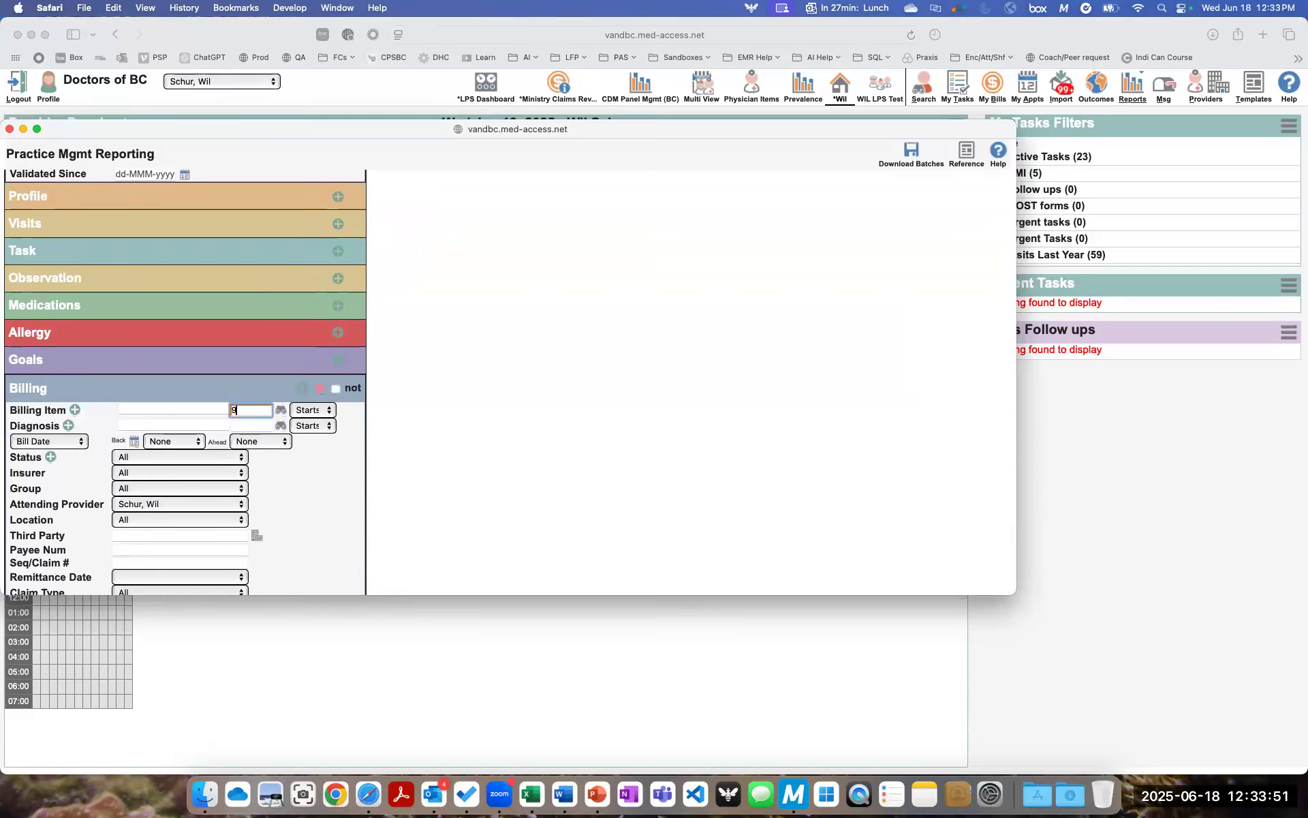
{"action": "type", "text": "8990"}
Step: Set the billing criterion's bill date to look back 3 years and negate the criterion with NOT
{"action": "left_click", "coordinate": [195, 441]}
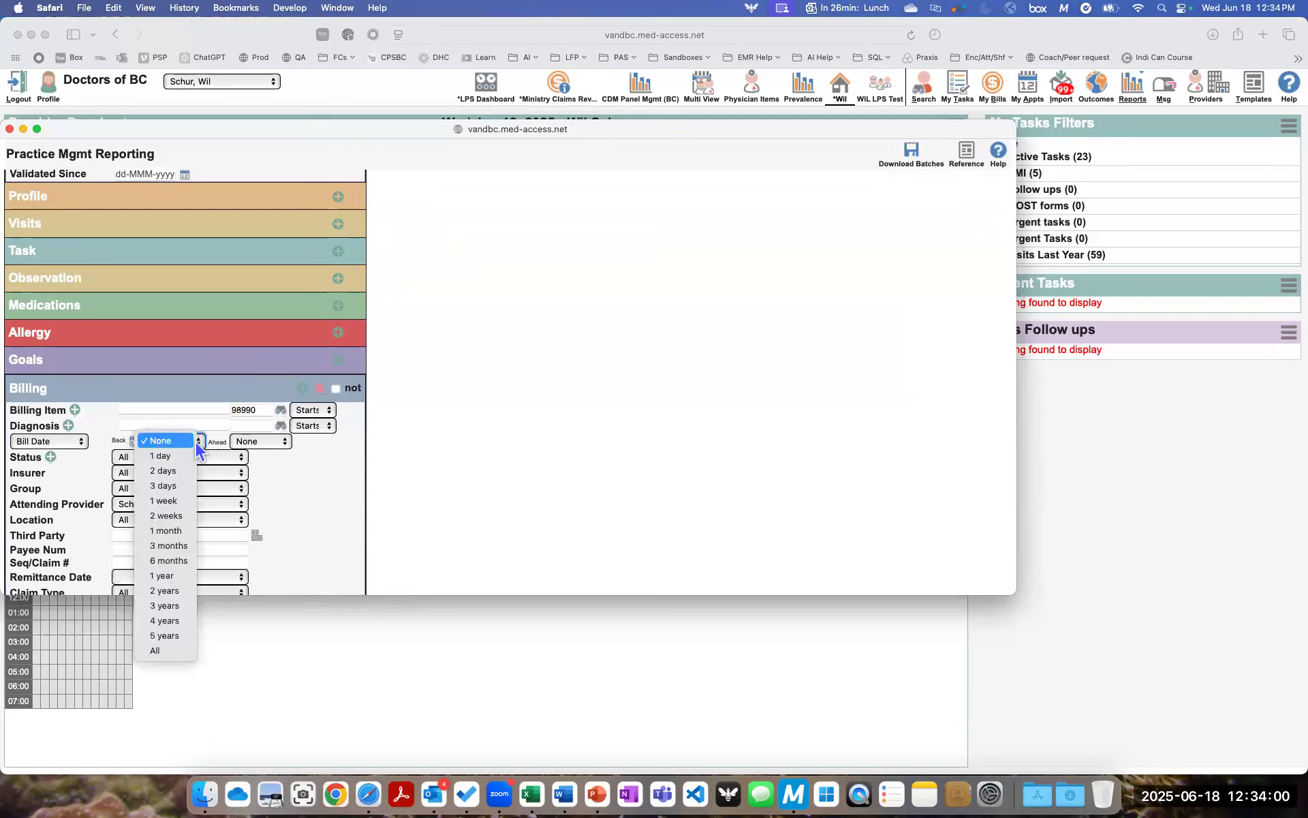
{"action": "left_click", "coordinate": [169, 610]}
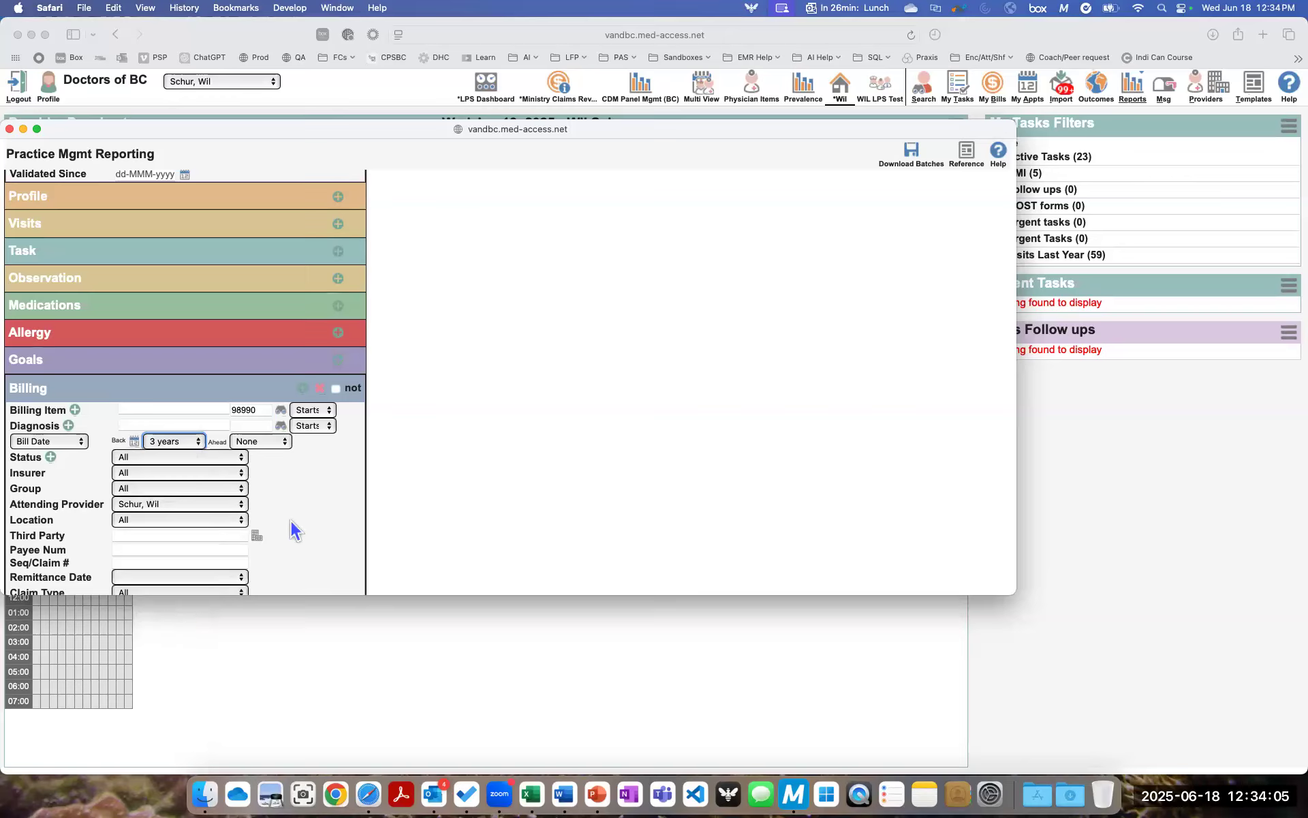
{"action": "left_click", "coordinate": [336, 389]}
Step: Run a new patient search using the demographics and billing criteria
{"action": "scroll", "coordinate": [601, 308], "scroll_direction": "up", "scroll_amount": 5}
{"action": "scroll", "coordinate": [601, 308], "scroll_direction": "up", "scroll_amount": 5}
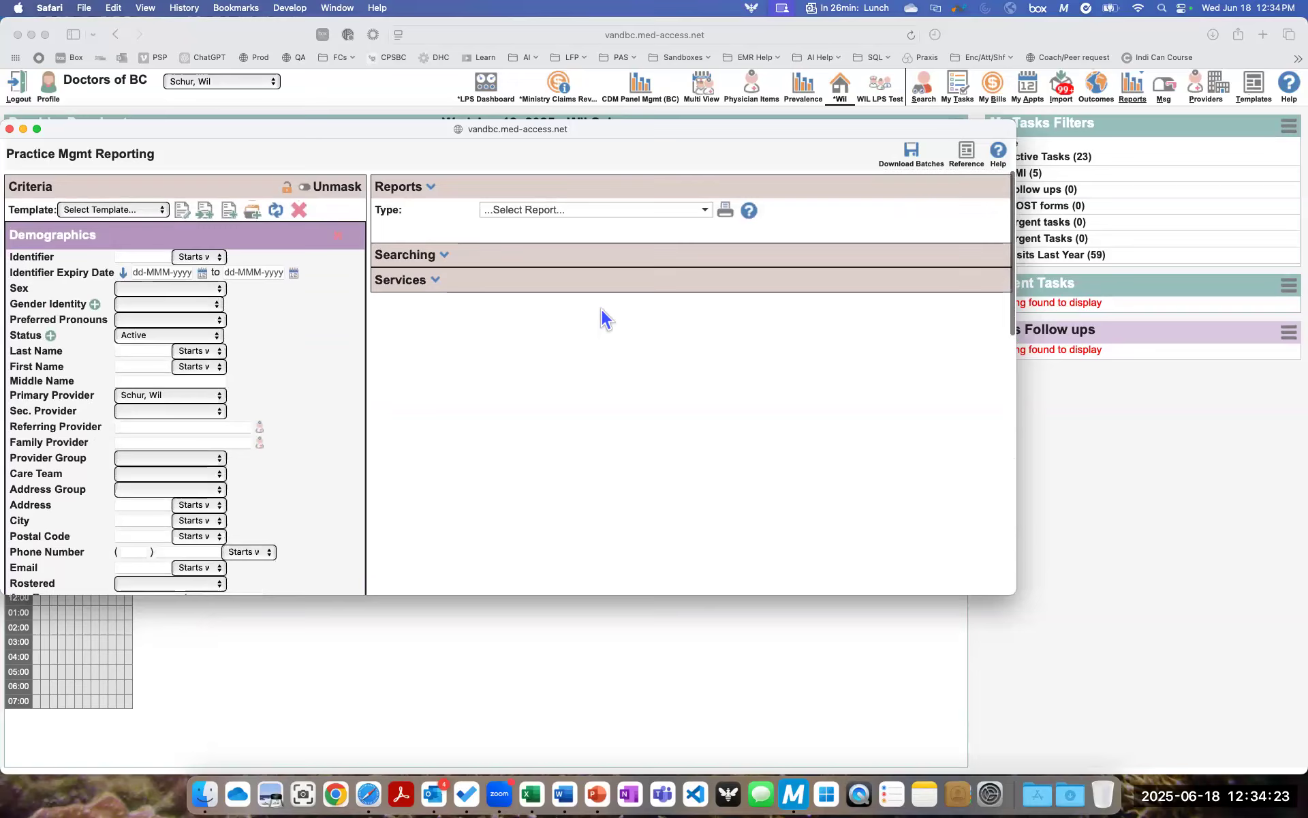
{"action": "left_click", "coordinate": [449, 259]}
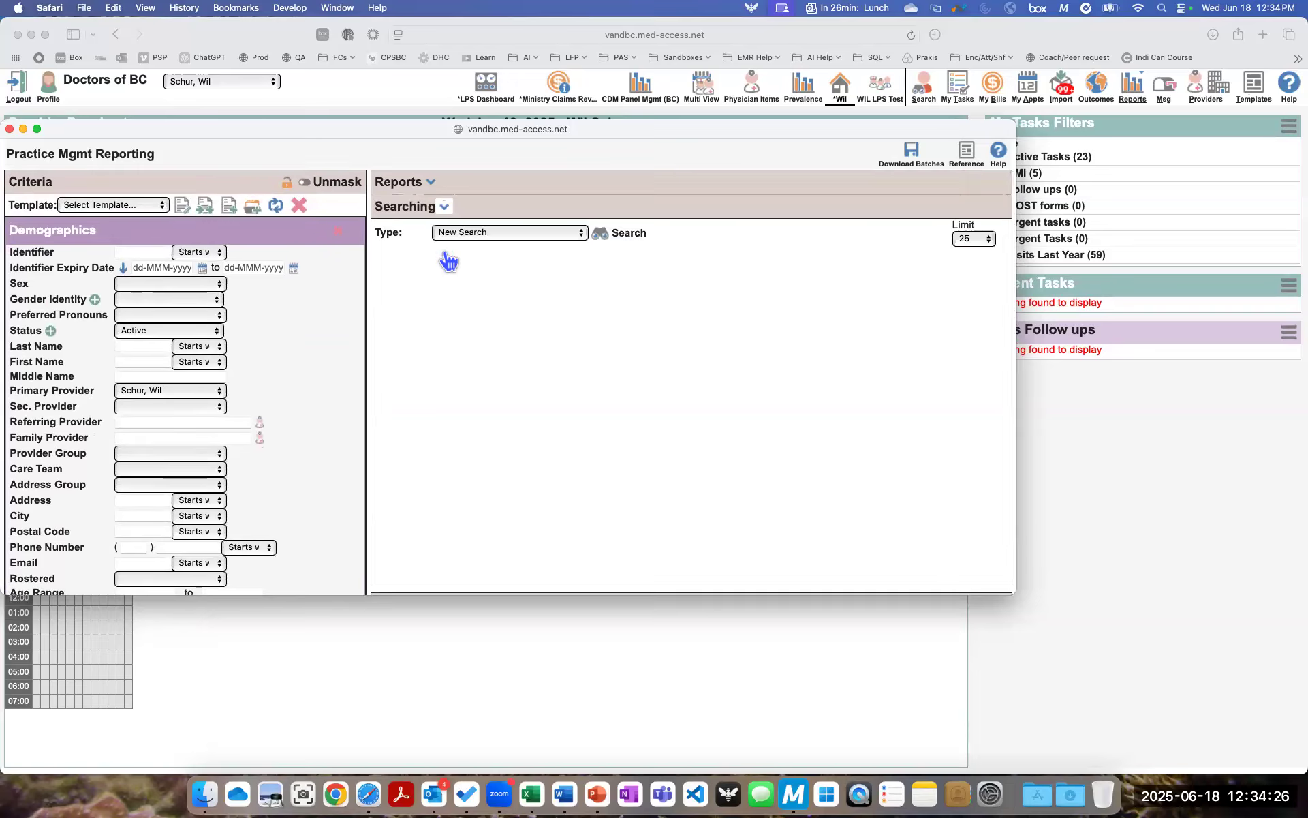
{"action": "left_click", "coordinate": [627, 235]}
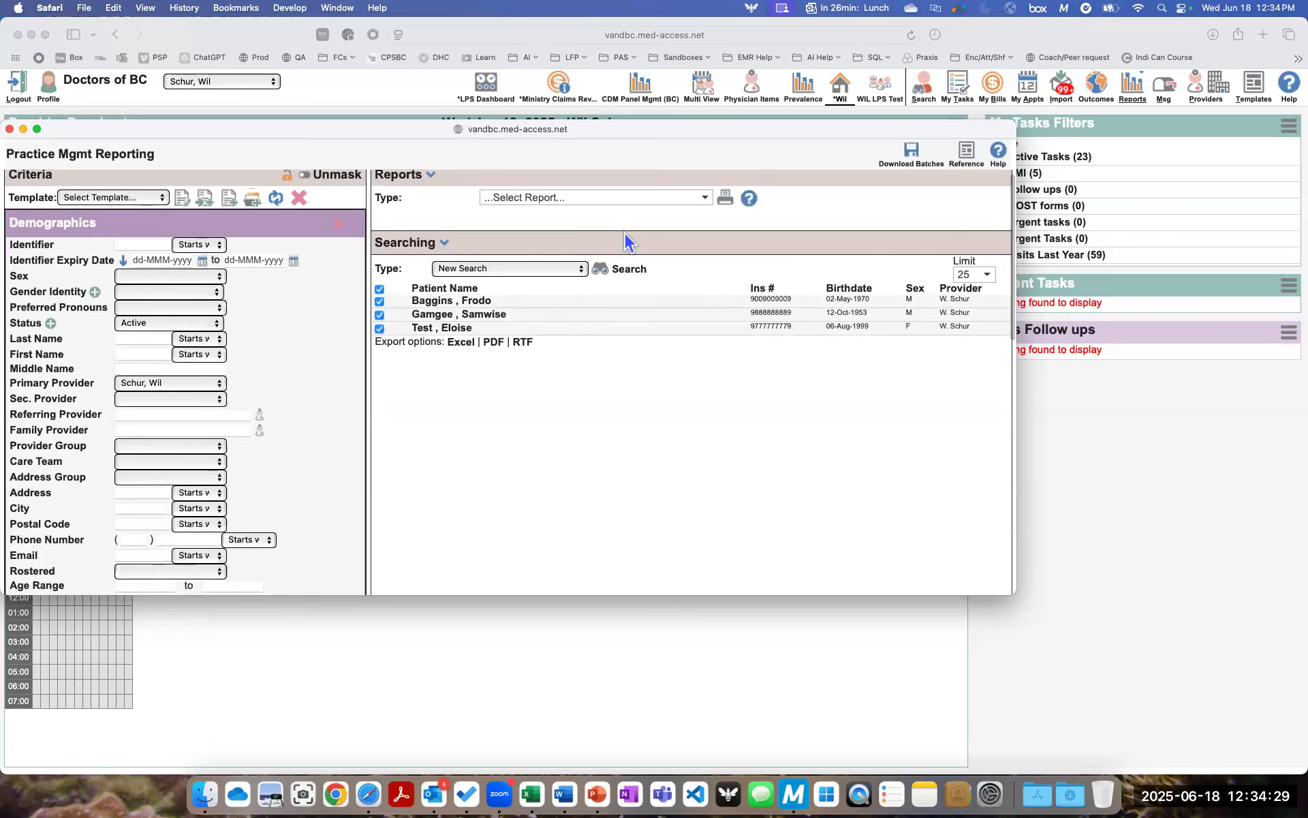
Step: Generate the Patient Count (pdf) report for the same criteria, check it and close it
{"action": "left_click", "coordinate": [582, 198]}
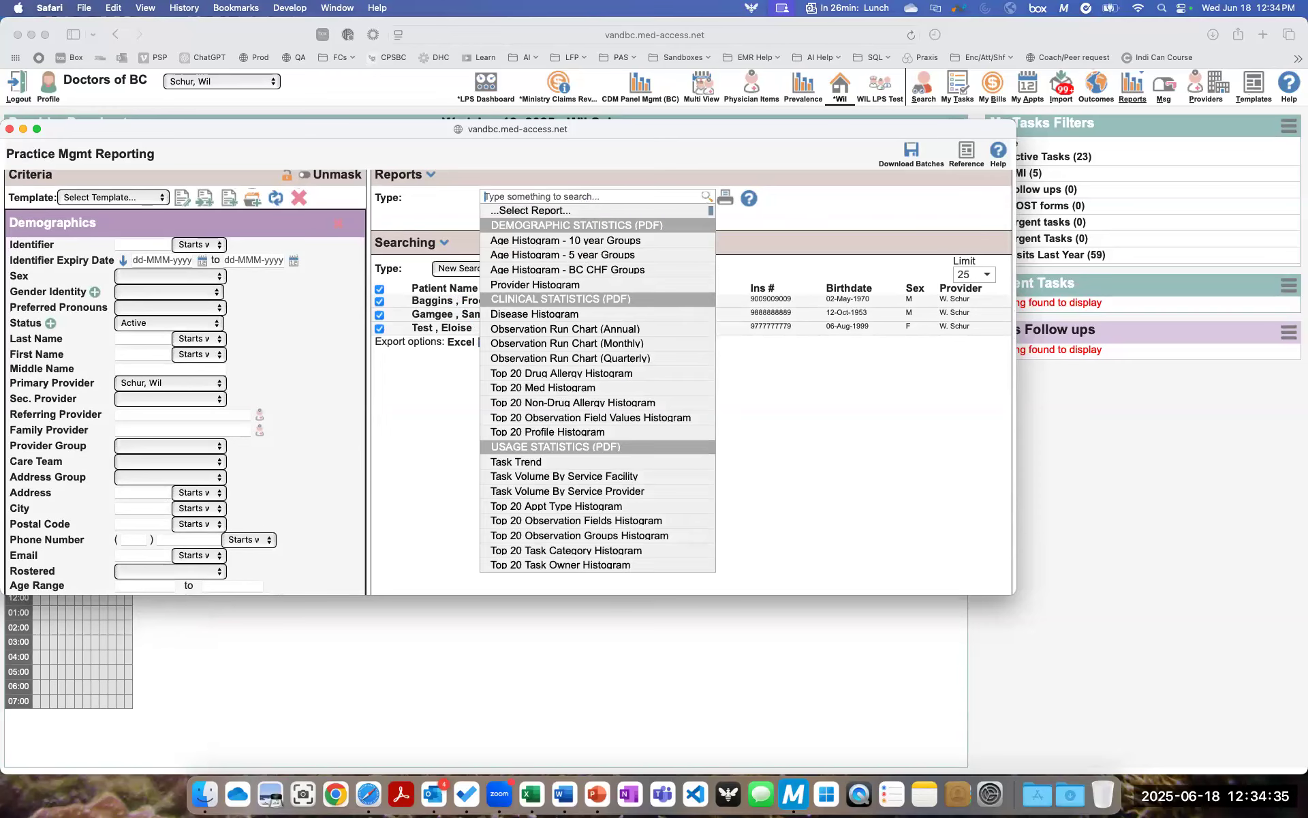
{"action": "type", "text": "count"}
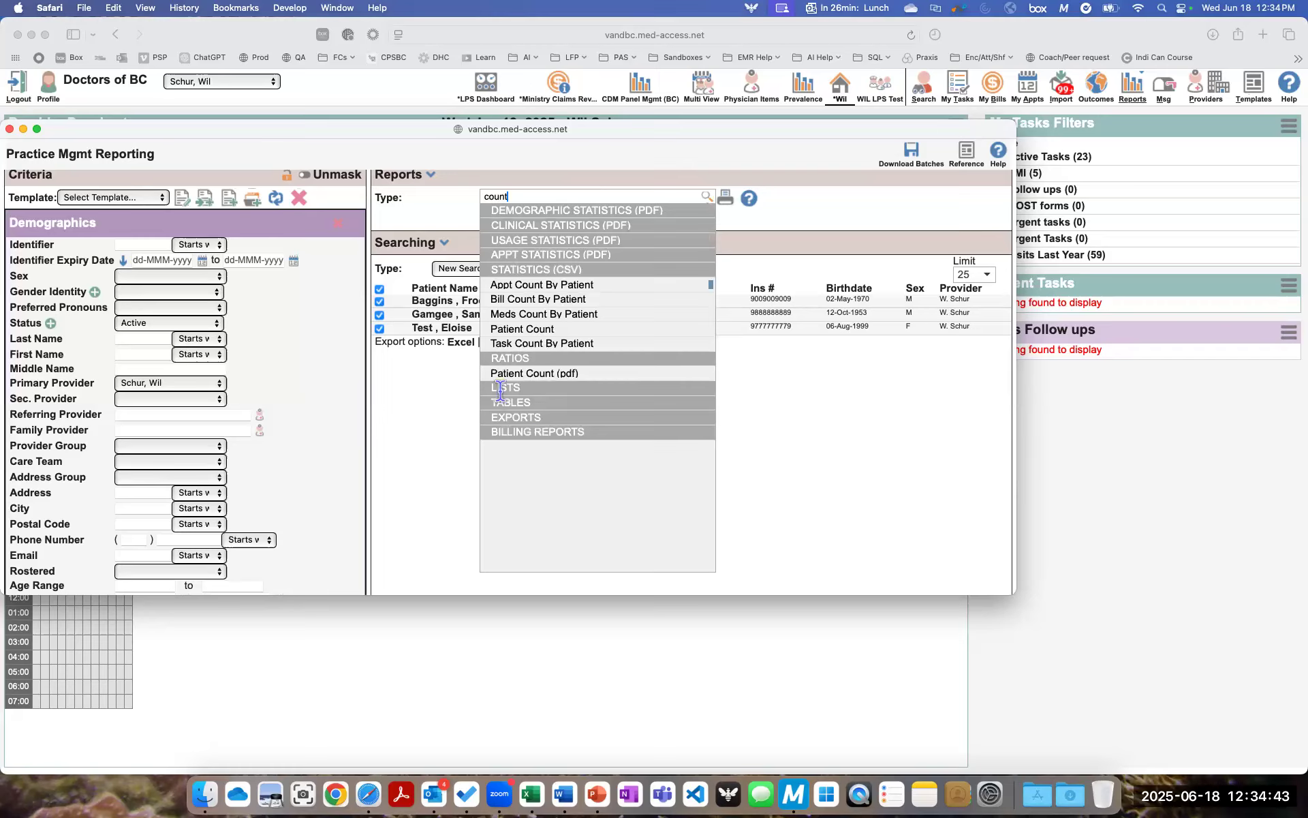
{"action": "left_click", "coordinate": [565, 373]}
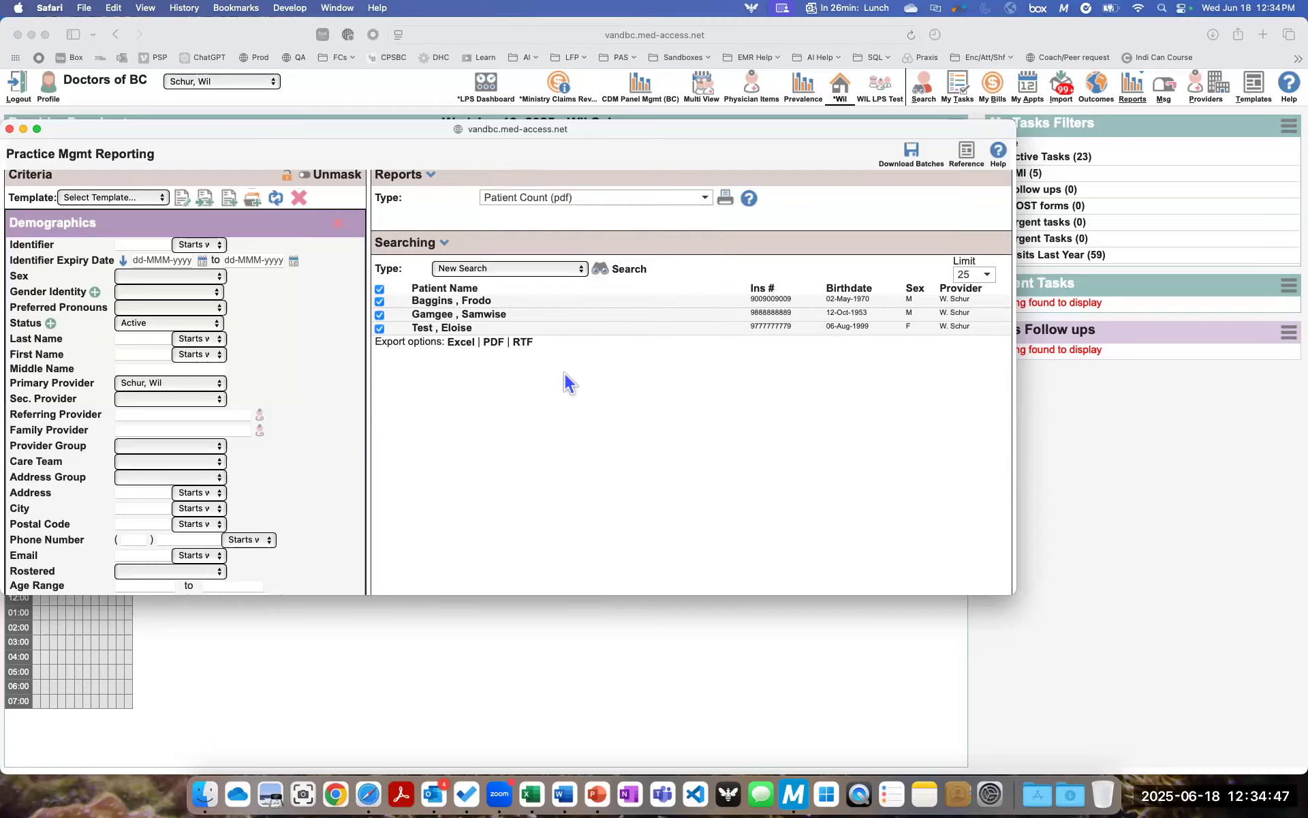
{"action": "left_click", "coordinate": [728, 199]}
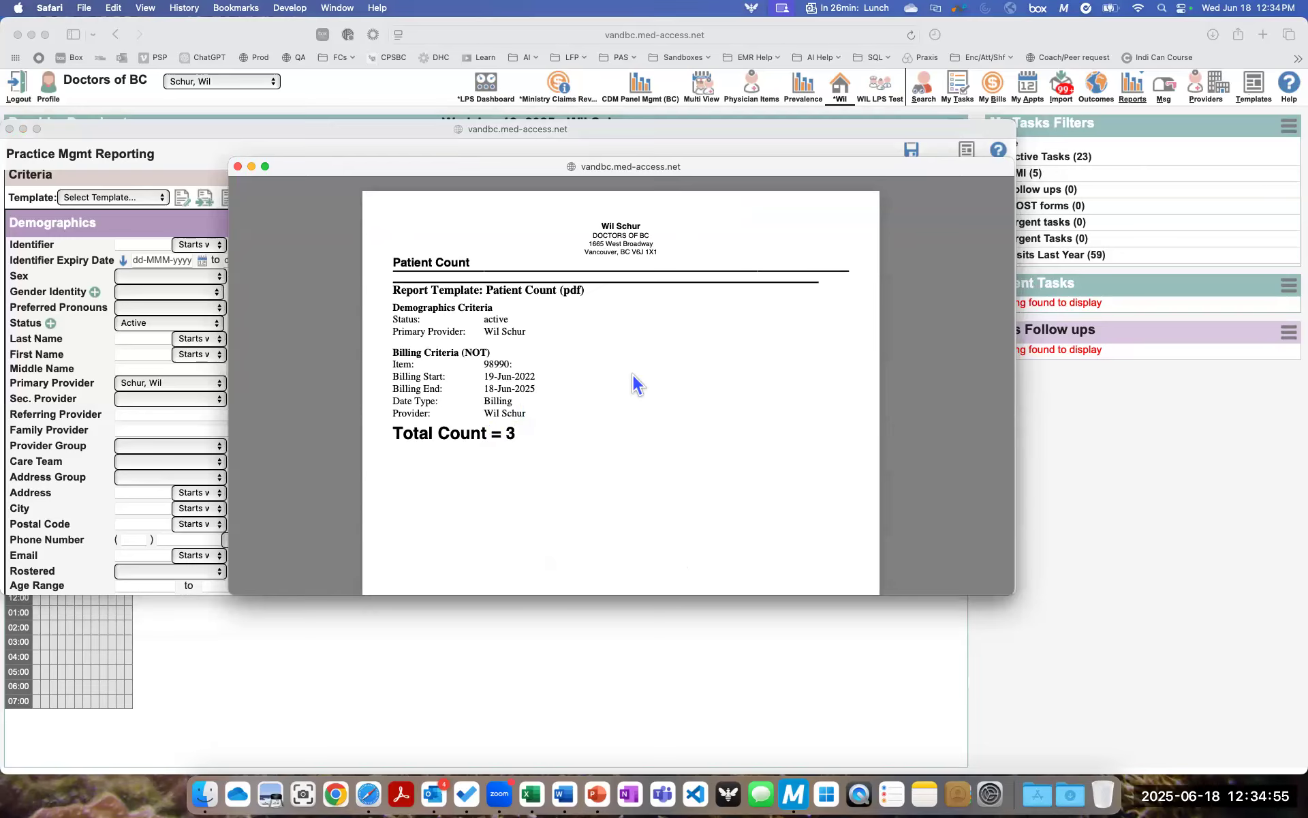
{"action": "left_click", "coordinate": [237, 167]}
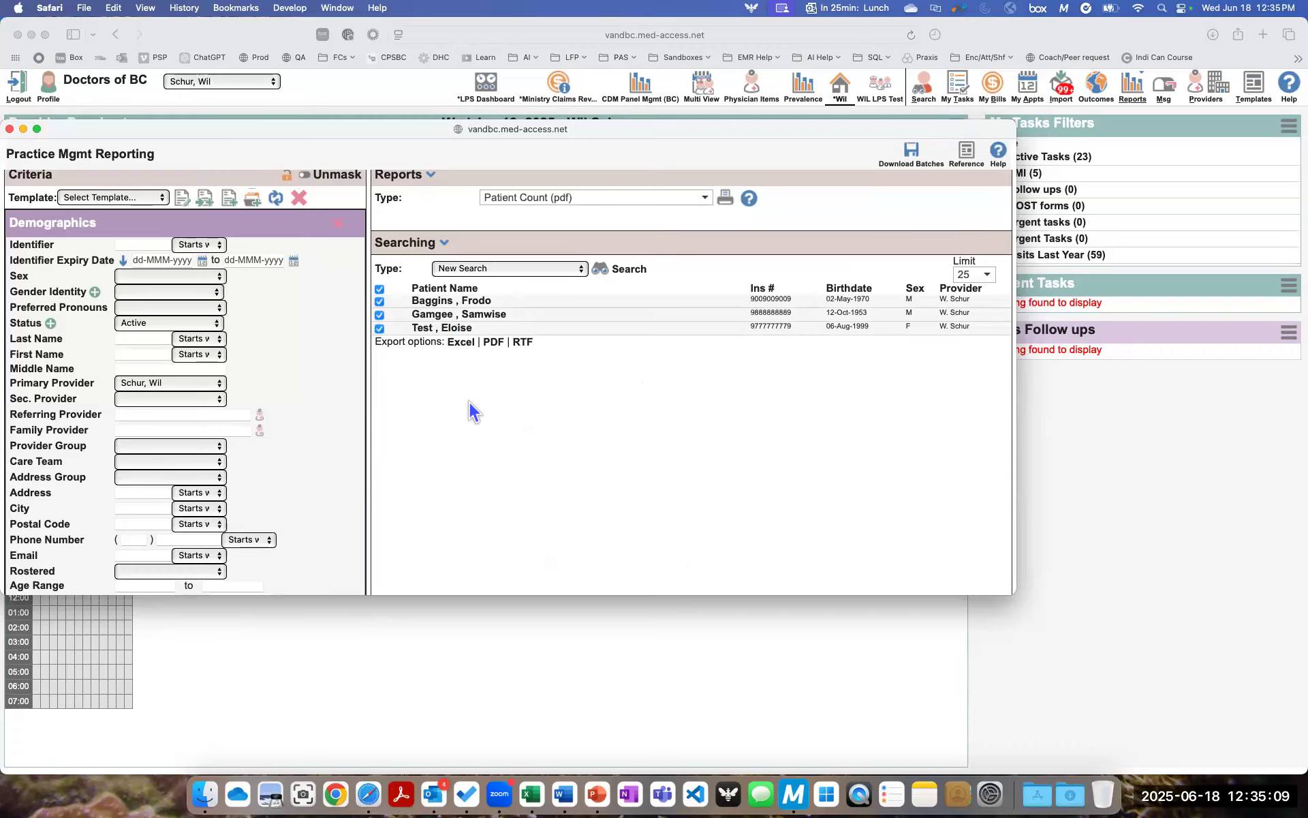
Step: Set up the Apply Bill service with billing template PAS 98990, service date 18-Jun-2025 and the For Patients Primary Provider option enabled
{"action": "scroll", "coordinate": [609, 449], "scroll_direction": "down", "scroll_amount": 2}
{"action": "scroll", "coordinate": [610, 448], "scroll_direction": "down", "scroll_amount": 5}
{"action": "left_click", "coordinate": [437, 426]}
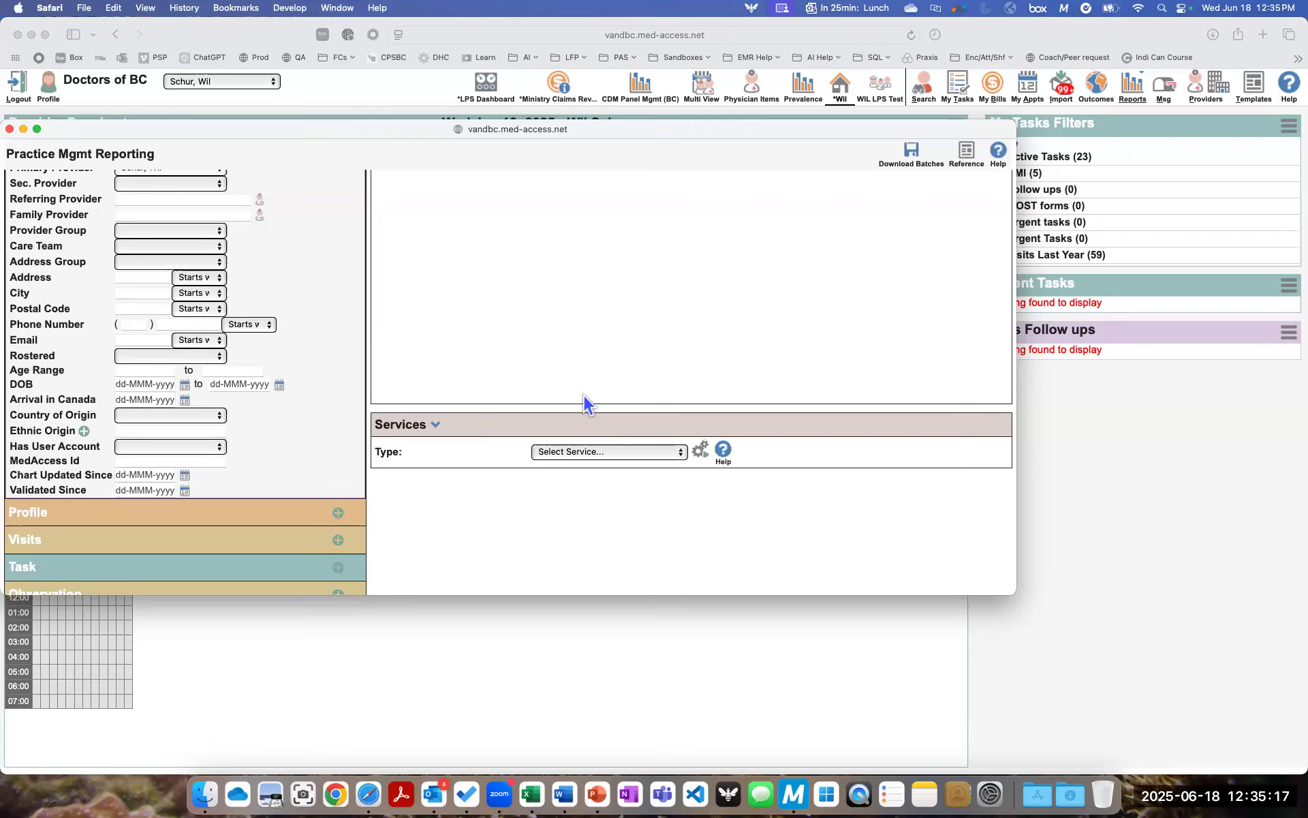
{"action": "left_click", "coordinate": [656, 451]}
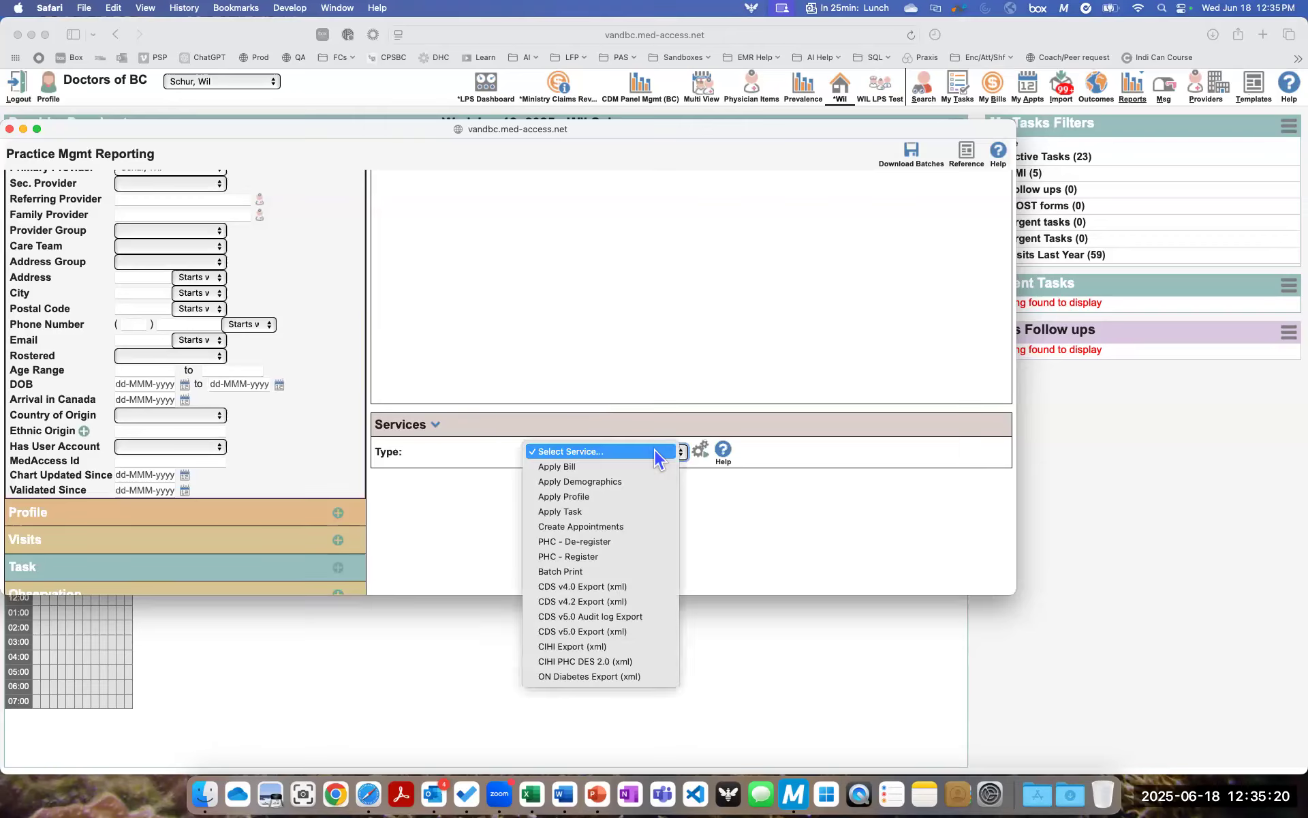
{"action": "left_click", "coordinate": [562, 466]}
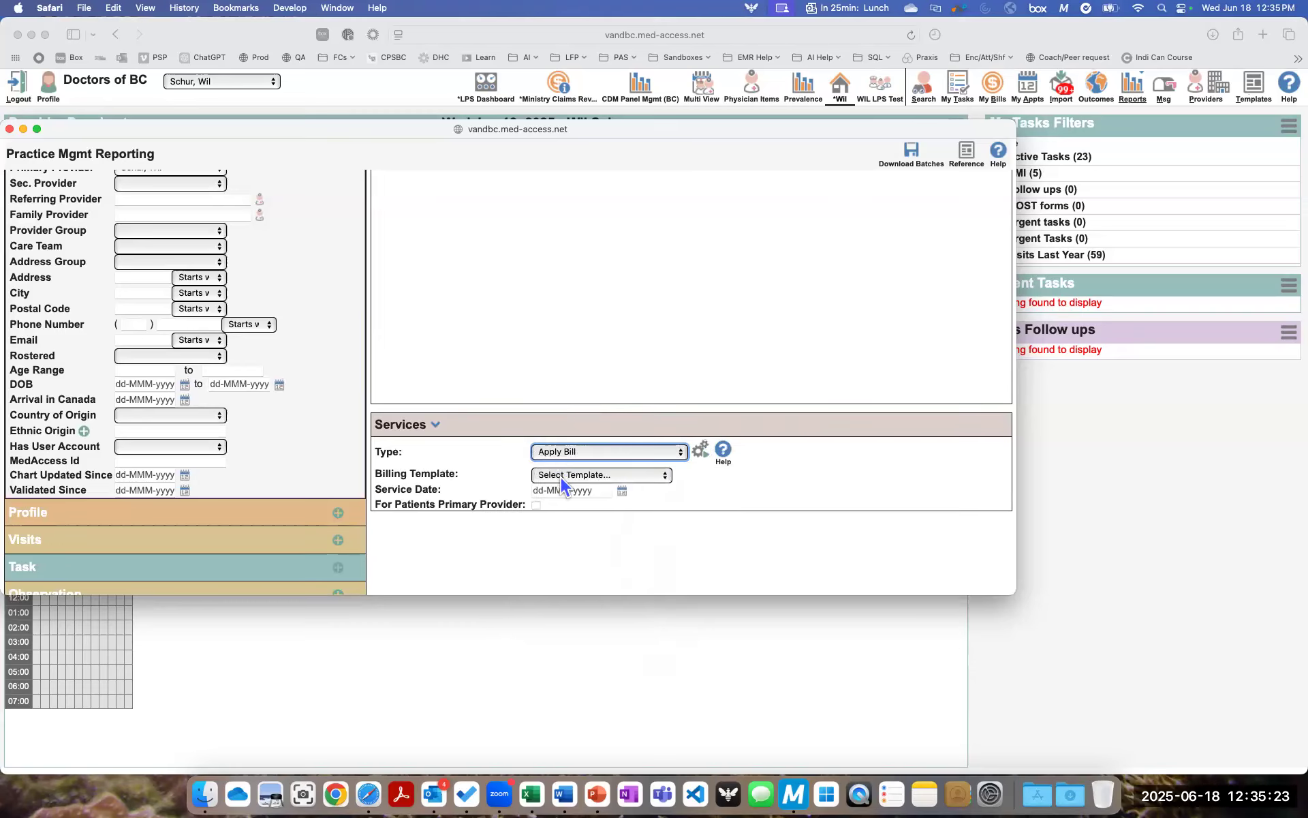
{"action": "left_click", "coordinate": [559, 477]}
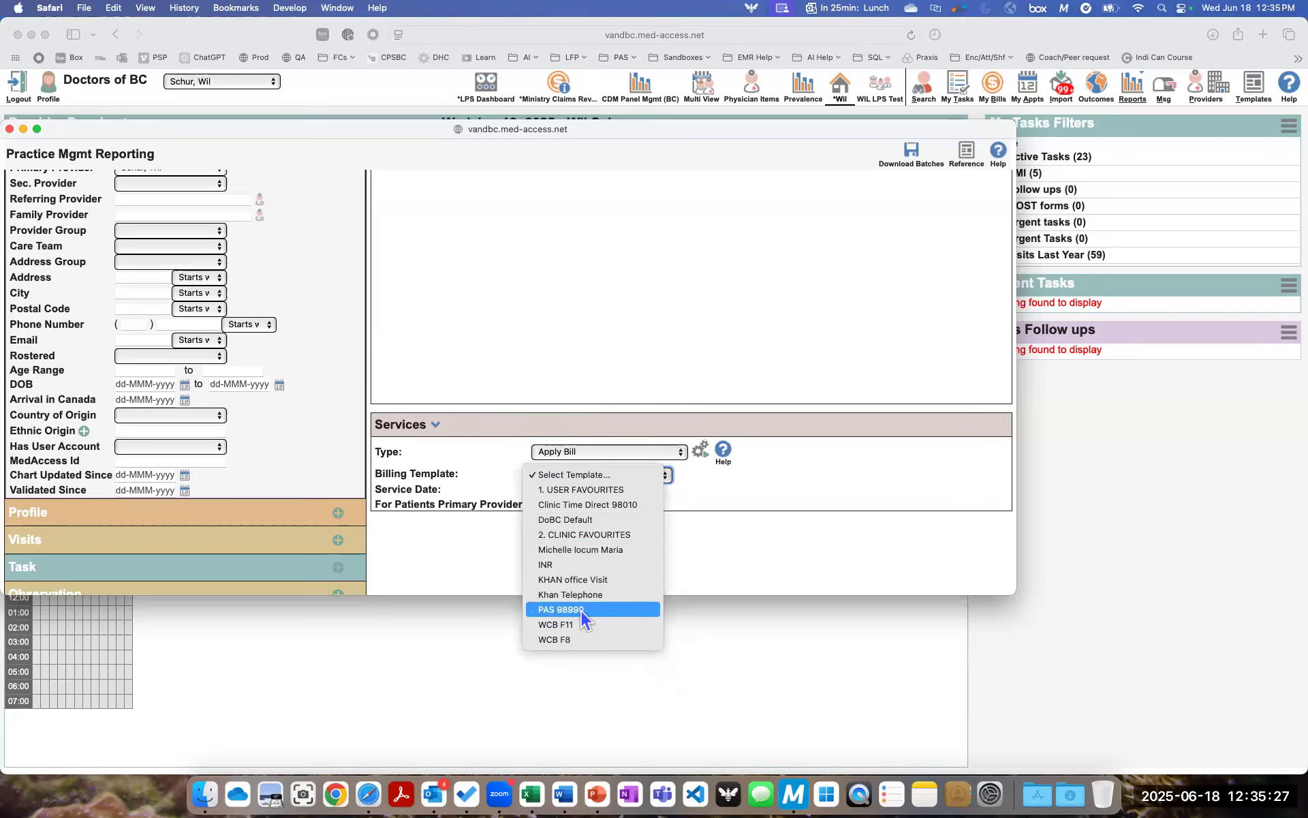
{"action": "left_click", "coordinate": [599, 610]}
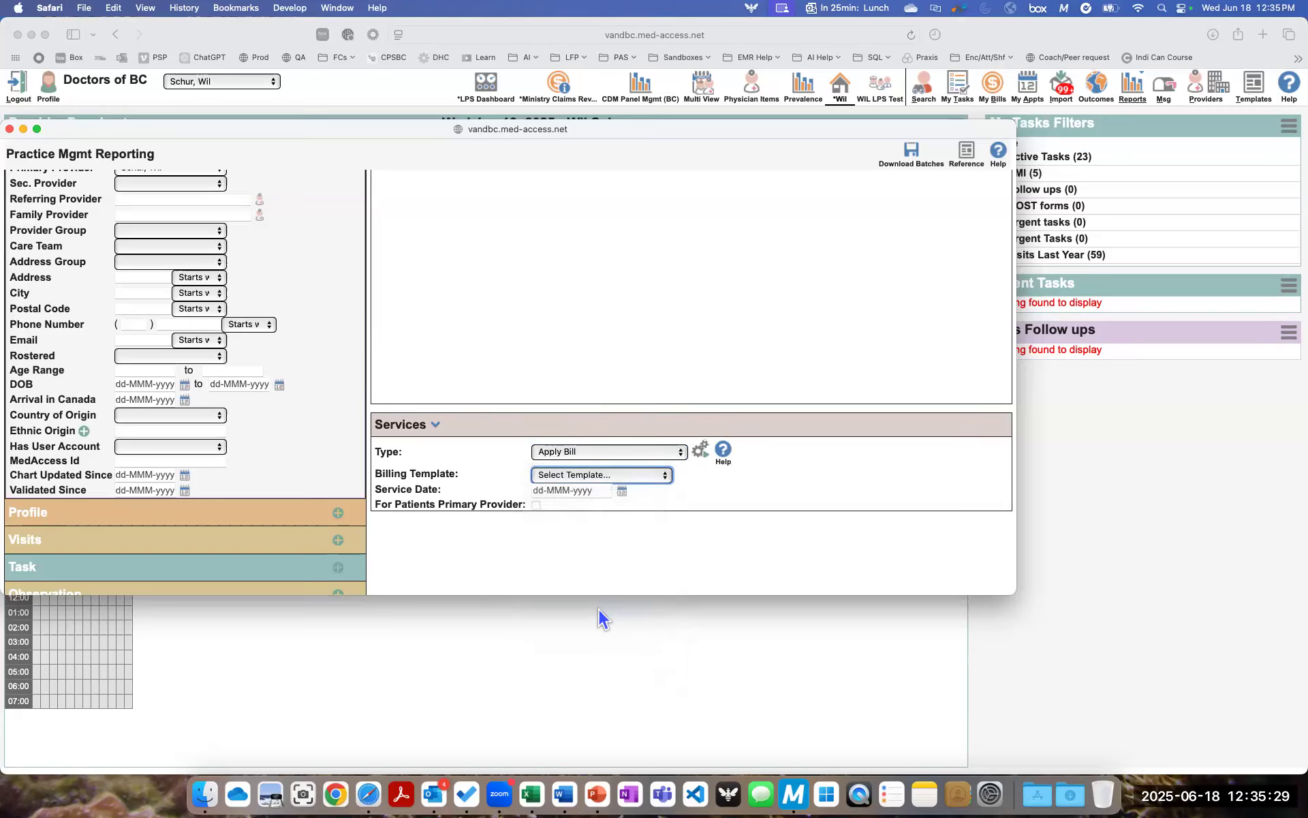
{"action": "left_click", "coordinate": [621, 491]}
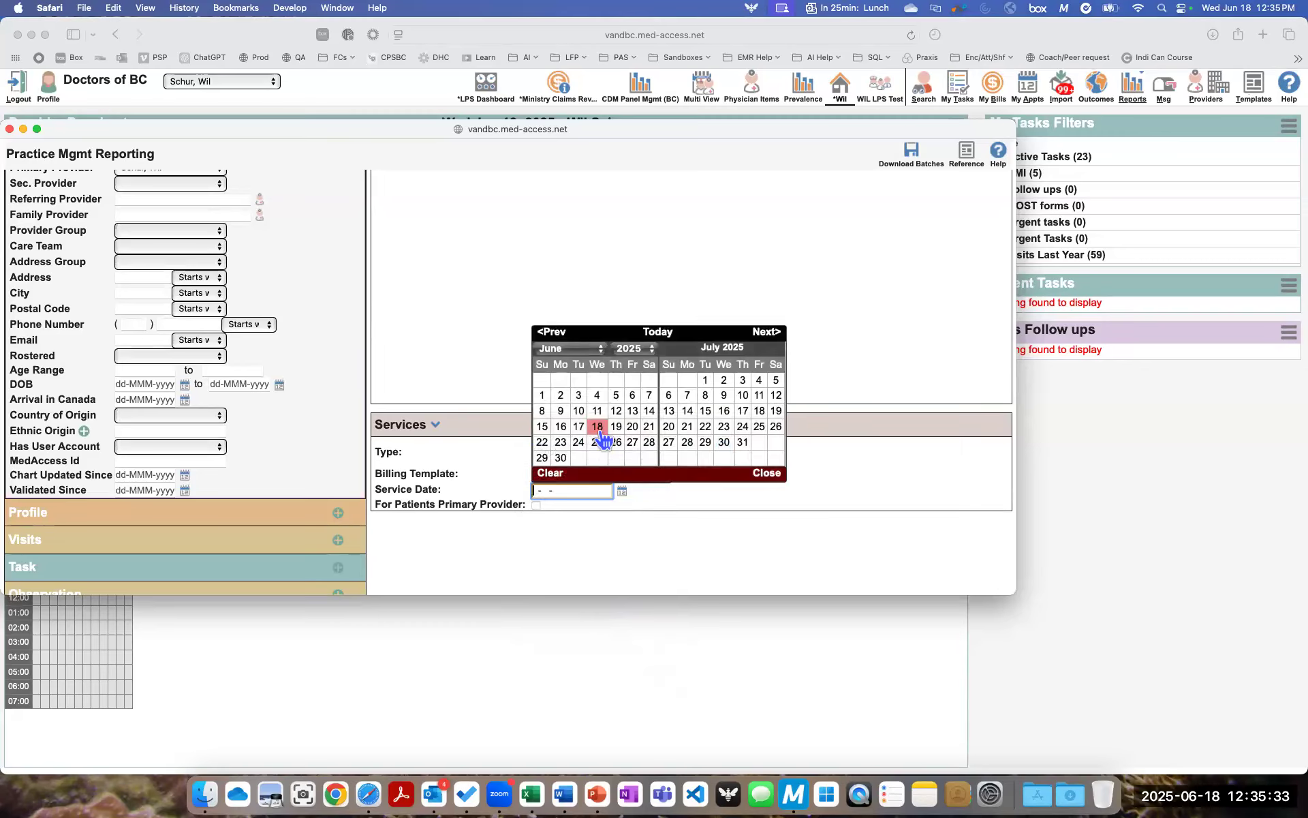
{"action": "left_click", "coordinate": [598, 429]}
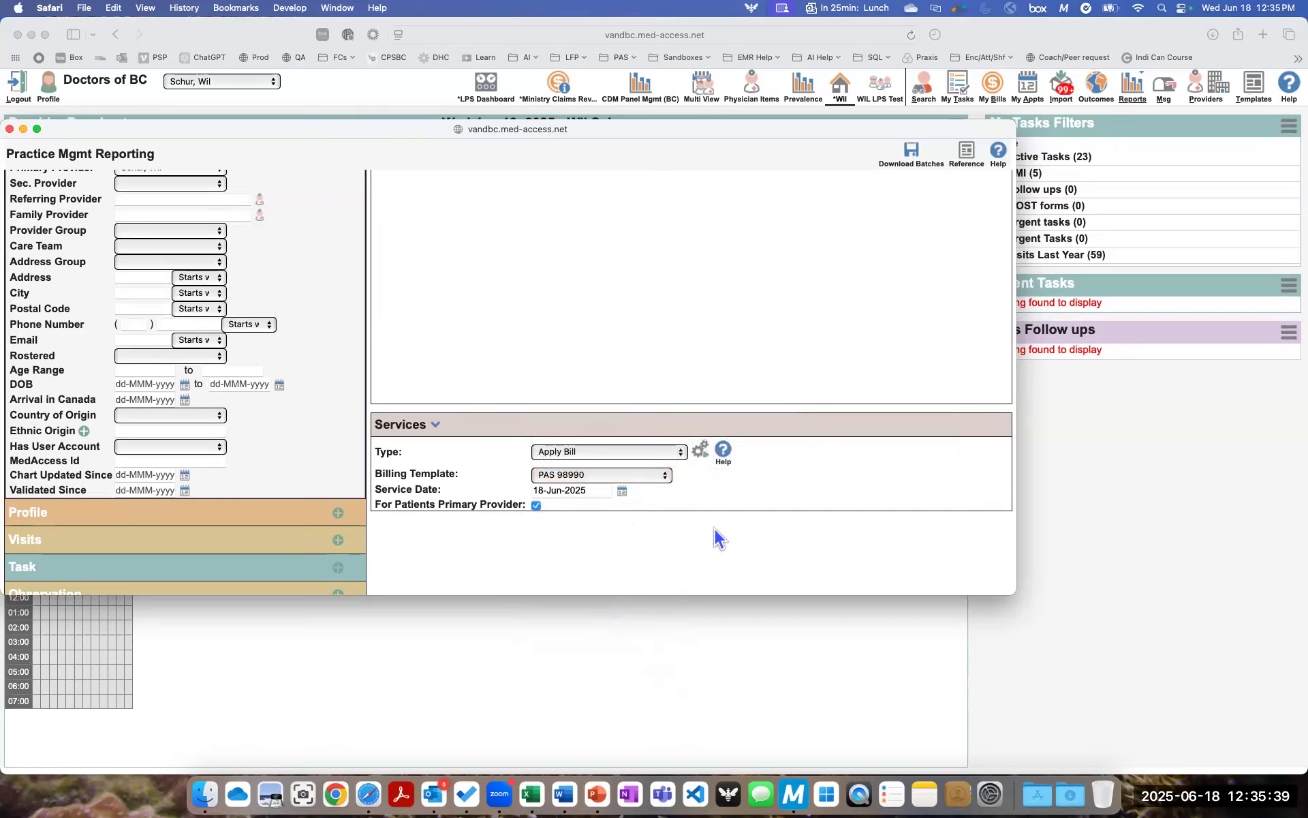
Step: Raise the patient search result limit to 200 and accept the large-limit warning
{"action": "scroll", "coordinate": [799, 341], "scroll_direction": "up", "scroll_amount": 5}
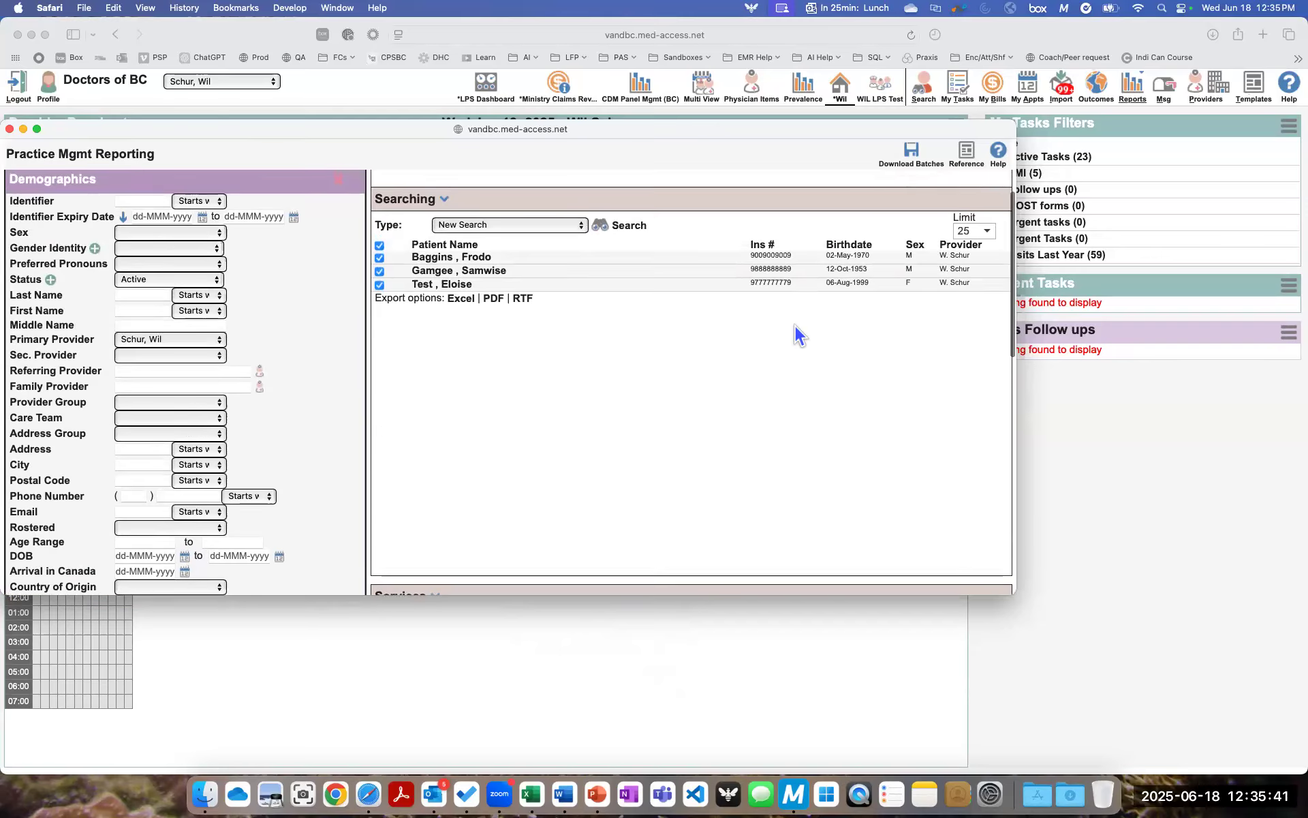
{"action": "scroll", "coordinate": [670, 384], "scroll_direction": "down", "scroll_amount": 3}
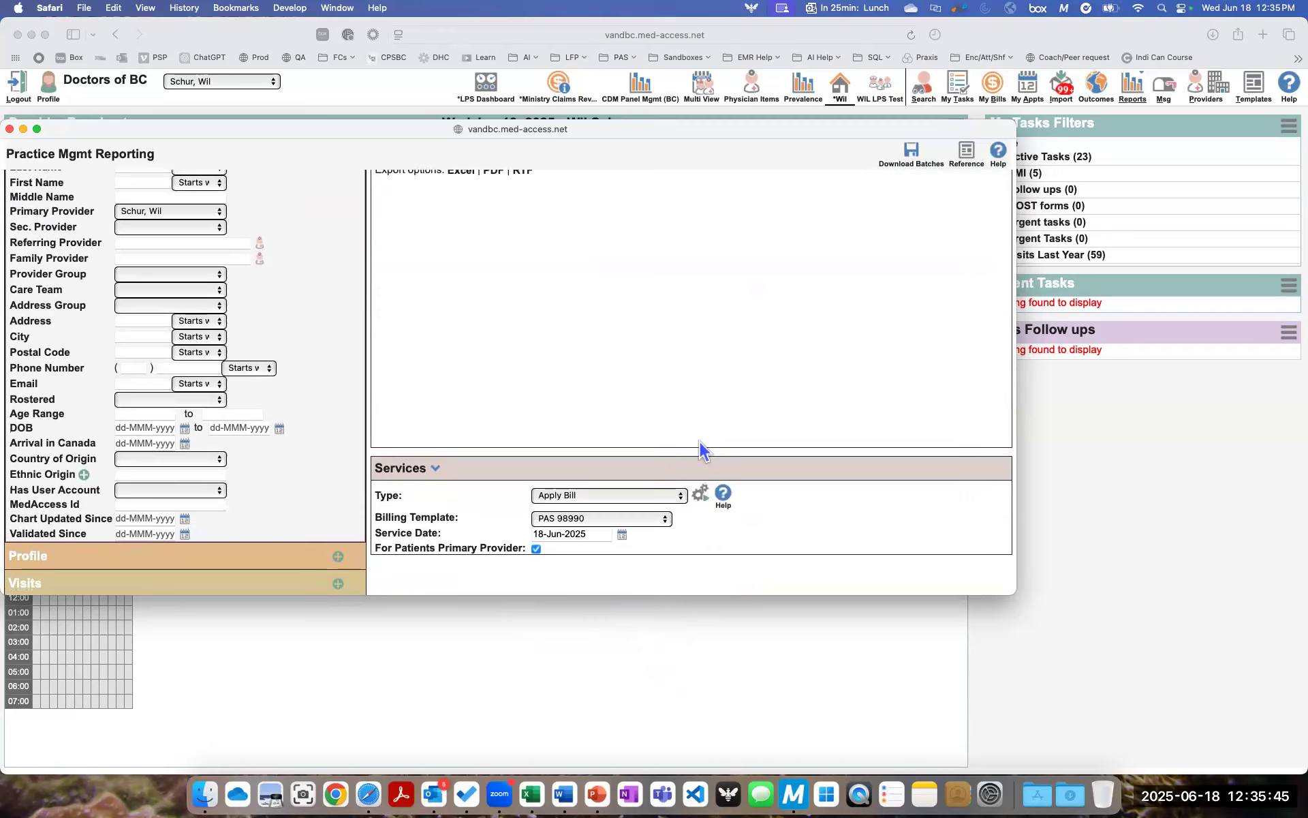
{"action": "scroll", "coordinate": [691, 371], "scroll_direction": "up", "scroll_amount": 4}
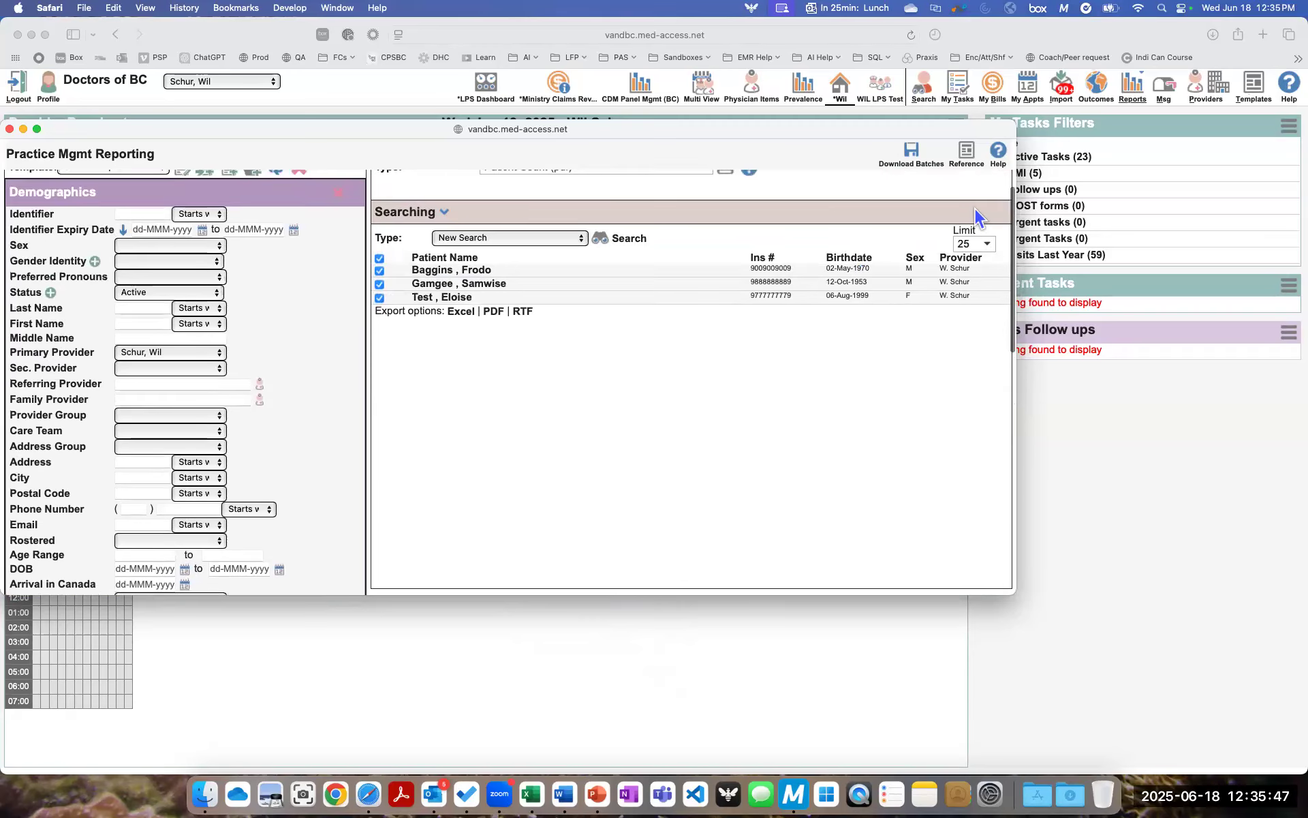
{"action": "left_click", "coordinate": [990, 246]}
{"action": "left_click", "coordinate": [827, 347]}
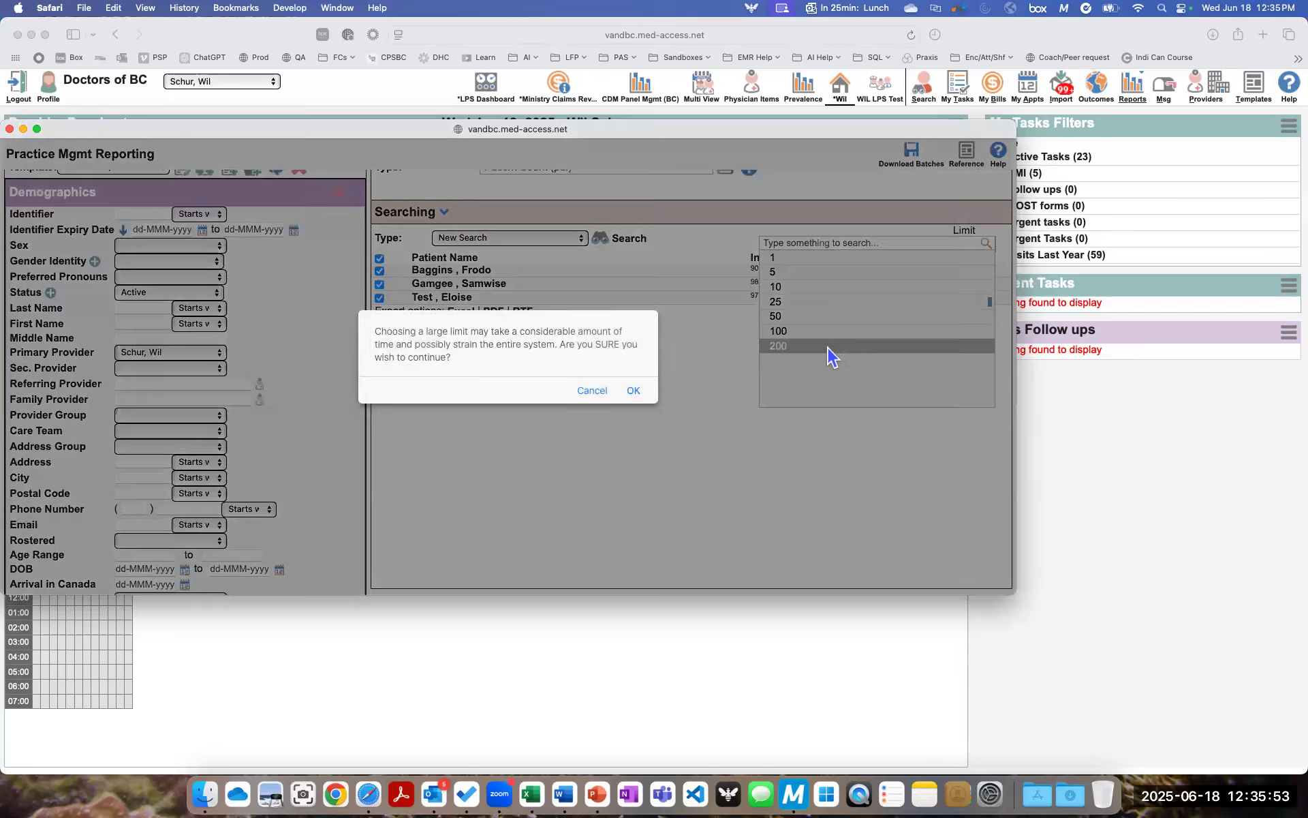
{"action": "left_click", "coordinate": [633, 391]}
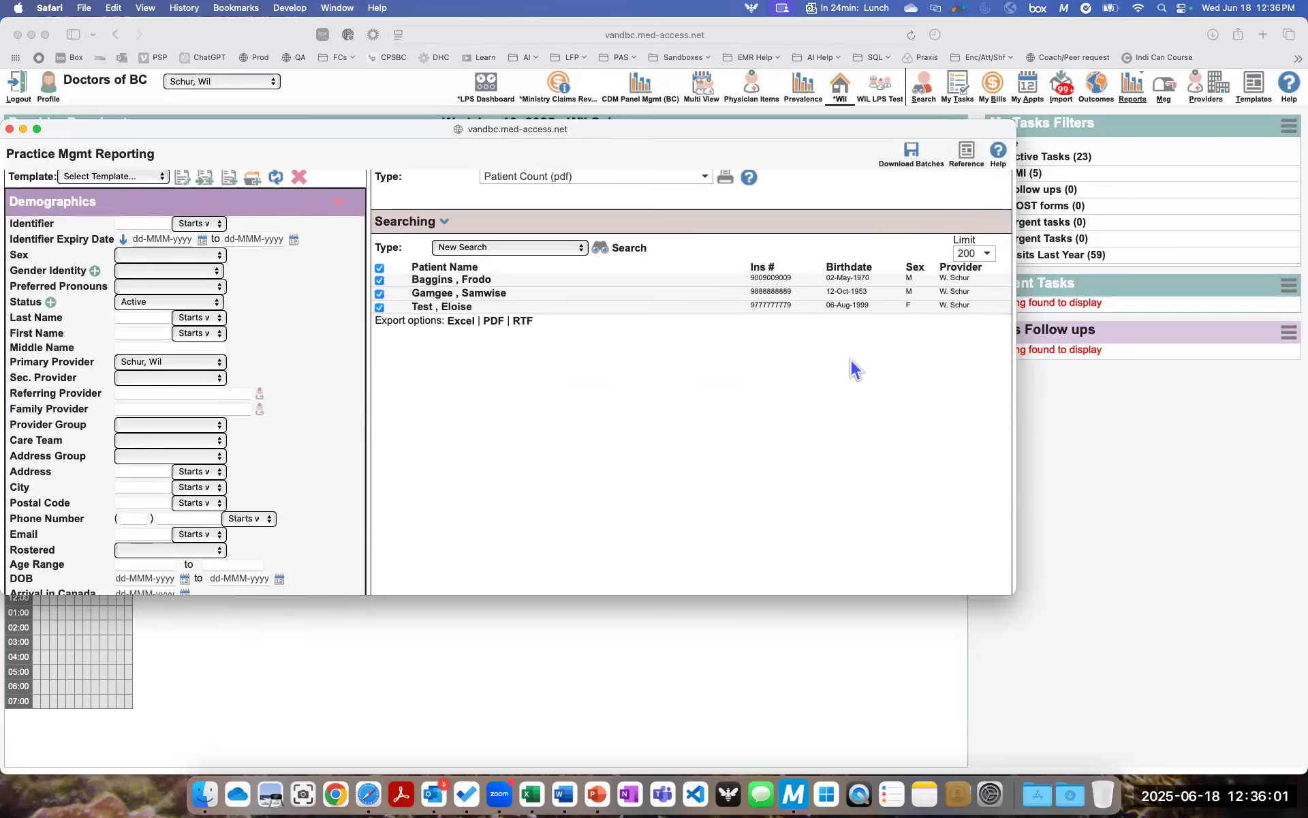
Step: Execute the Apply Bill service with template PAS 98990 on the selected patients in the search results
{"action": "scroll", "coordinate": [839, 404], "scroll_direction": "down", "scroll_amount": 5}
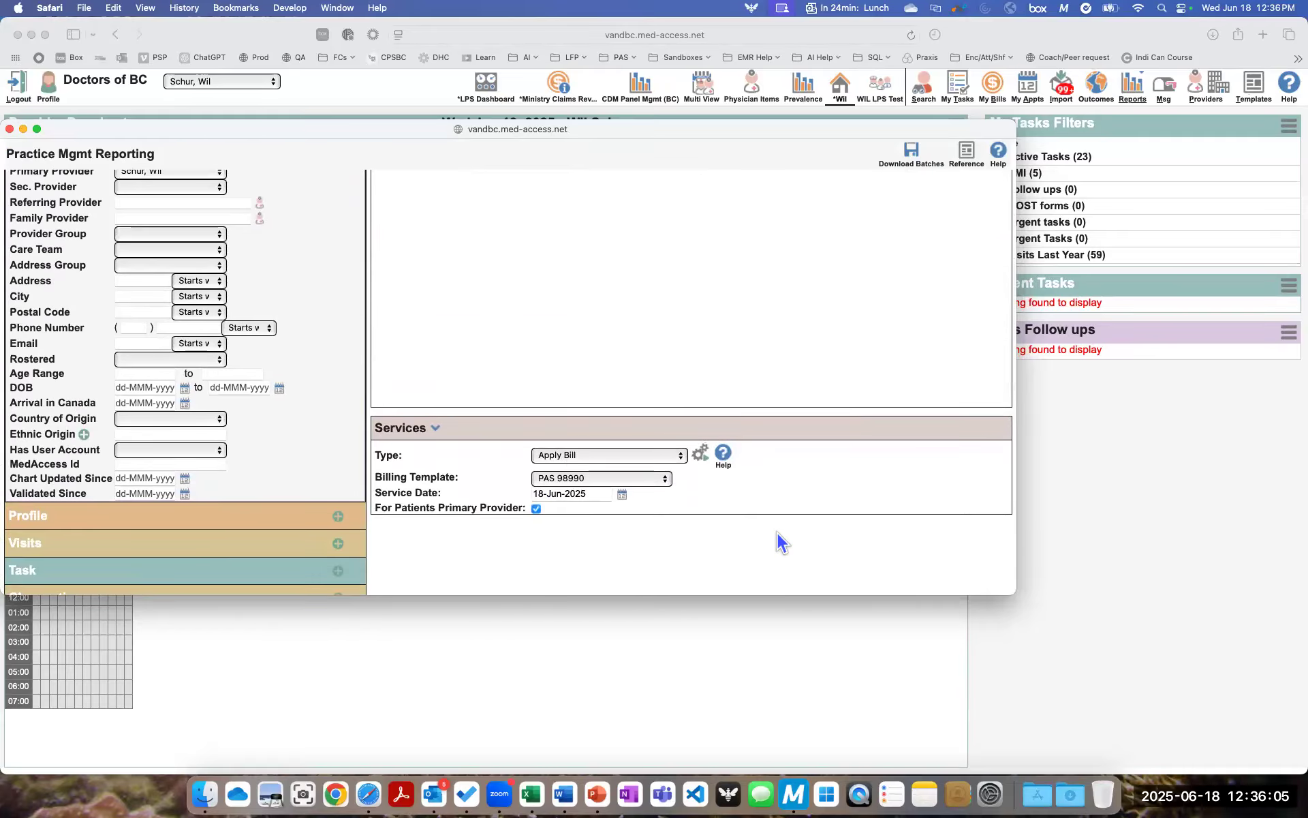
{"action": "scroll", "coordinate": [797, 326], "scroll_direction": "up", "scroll_amount": 3}
{"action": "scroll", "coordinate": [801, 333], "scroll_direction": "up", "scroll_amount": 1}
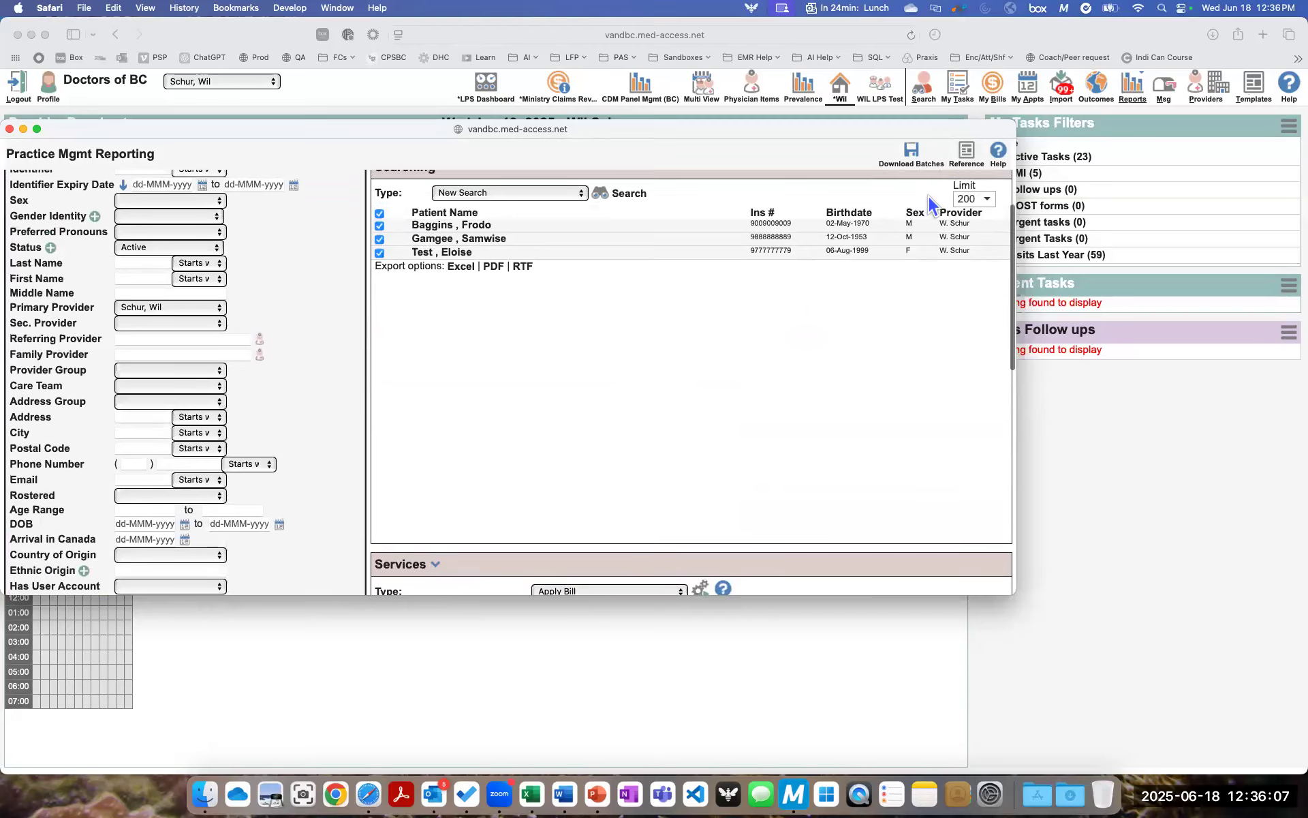
{"action": "scroll", "coordinate": [856, 348], "scroll_direction": "down", "scroll_amount": 4}
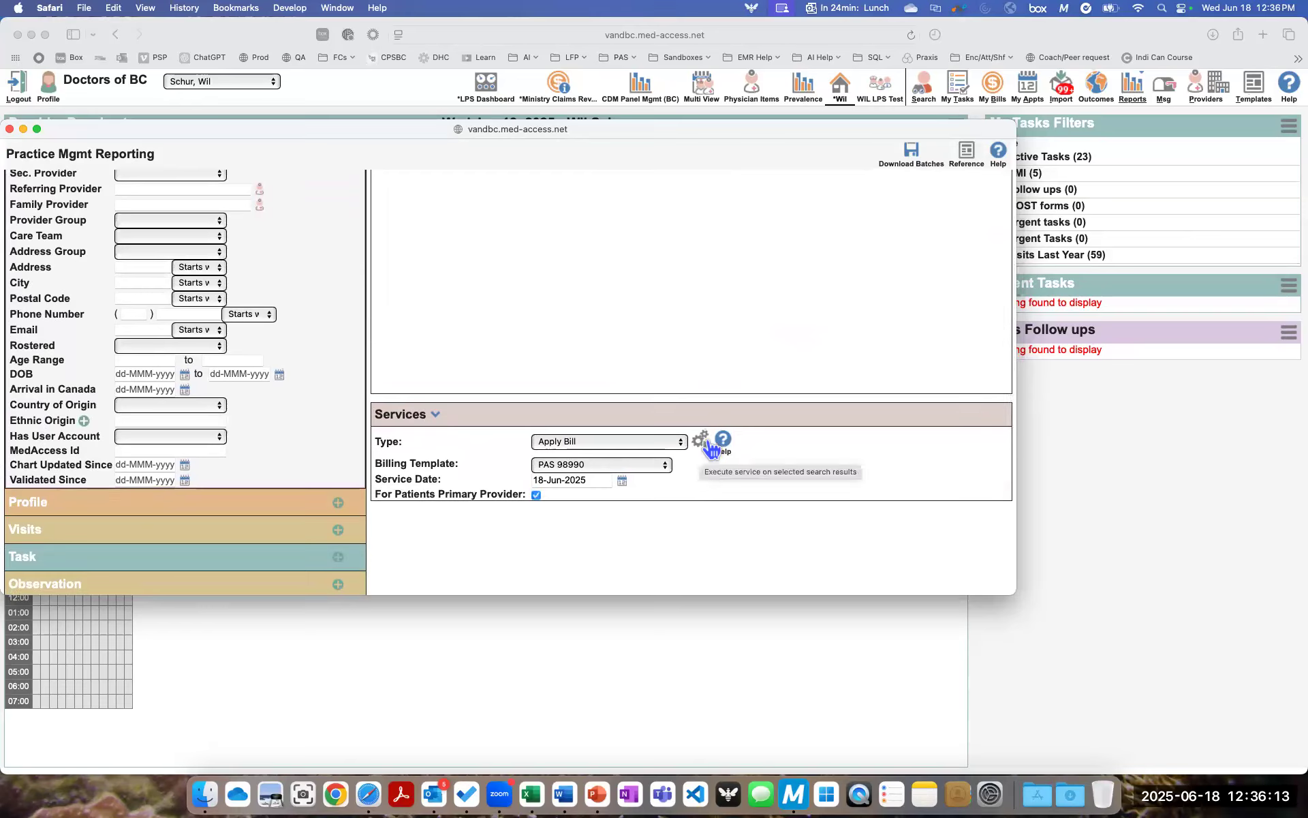
{"action": "left_click", "coordinate": [701, 443]}
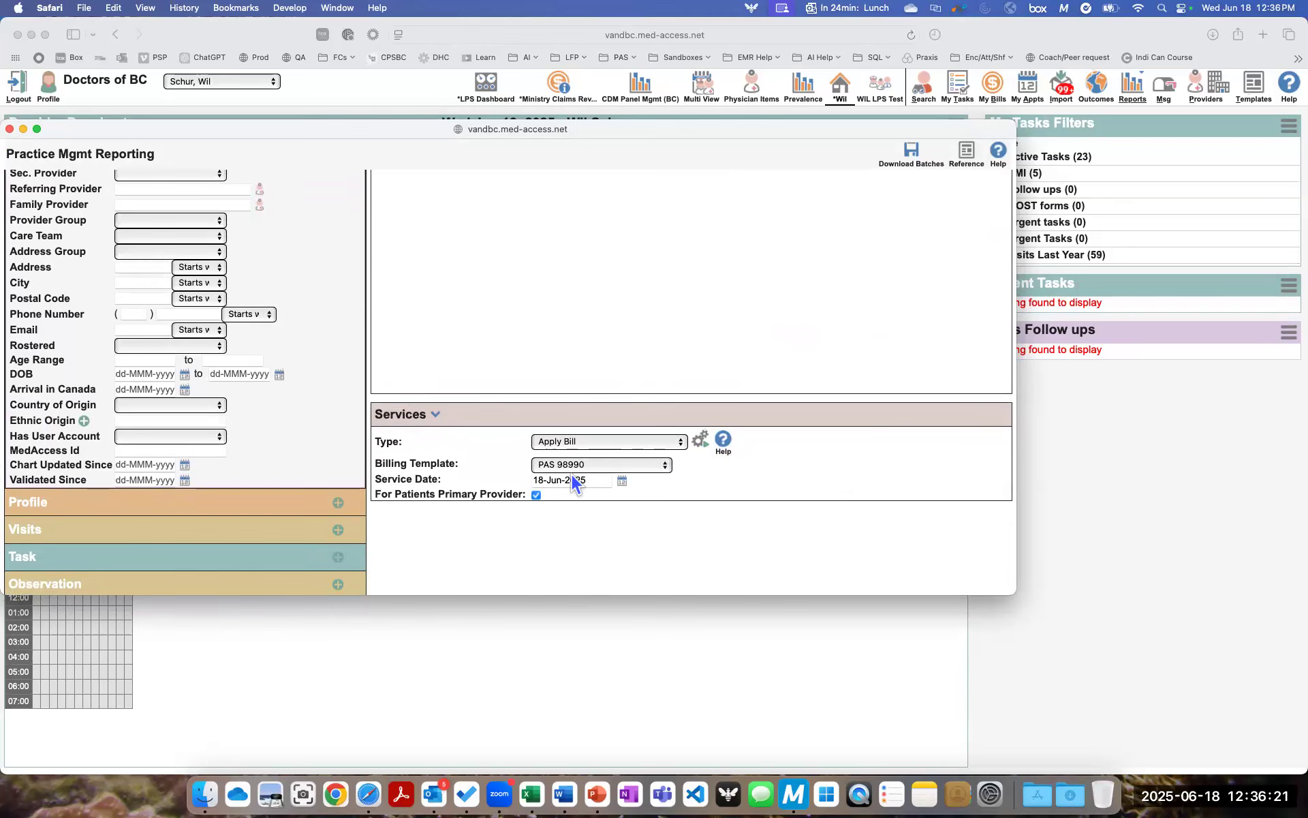
Step: Return to the patient search results and go to the last patient listed
{"action": "scroll", "coordinate": [838, 476], "scroll_direction": "up", "scroll_amount": 10}
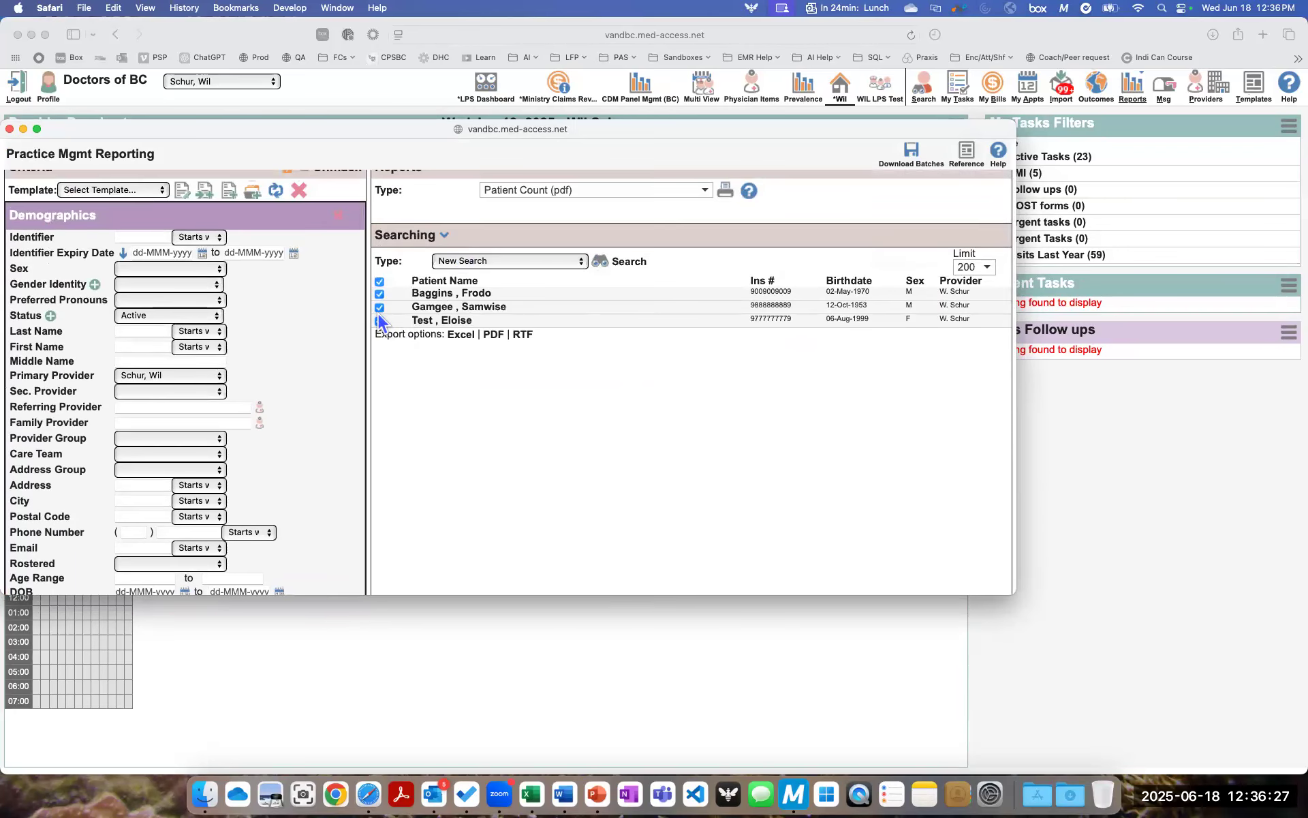
{"action": "left_click", "coordinate": [380, 320]}
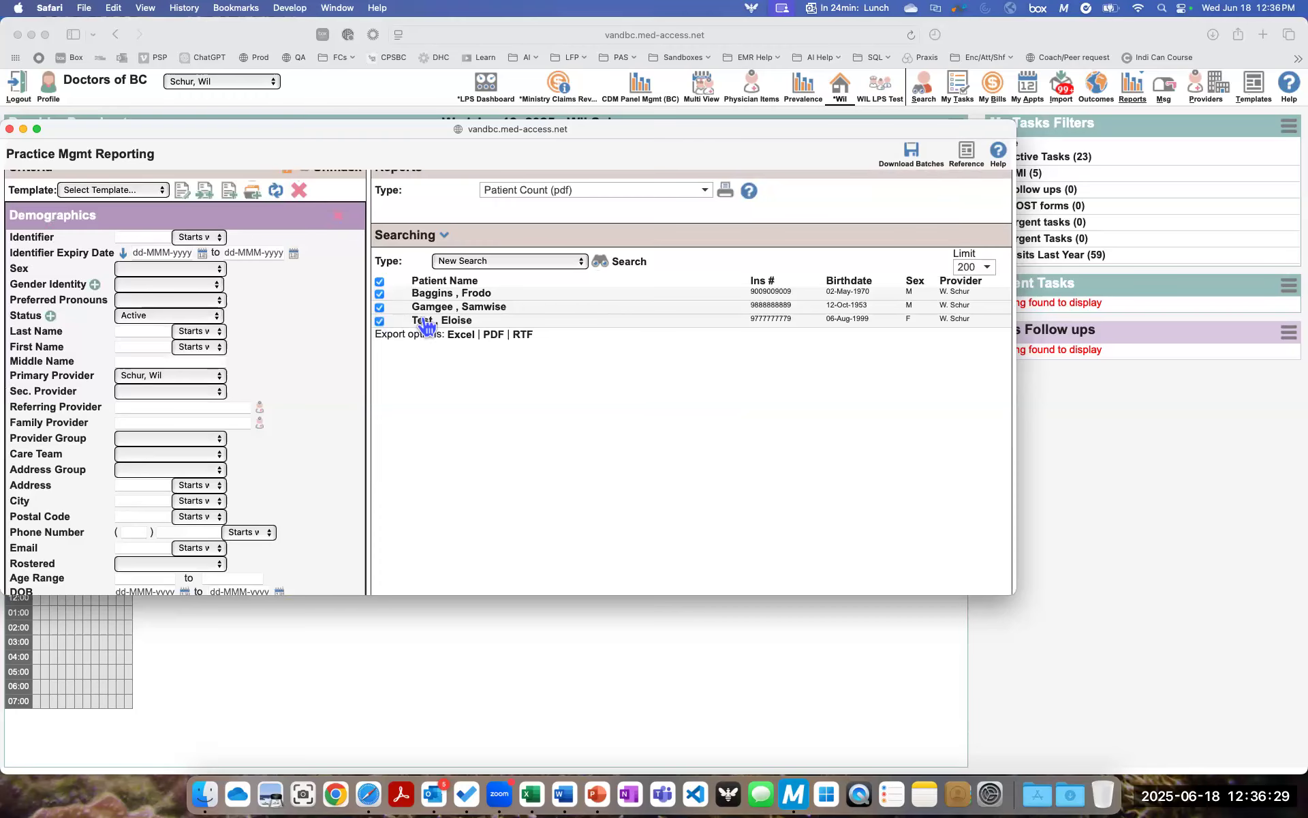